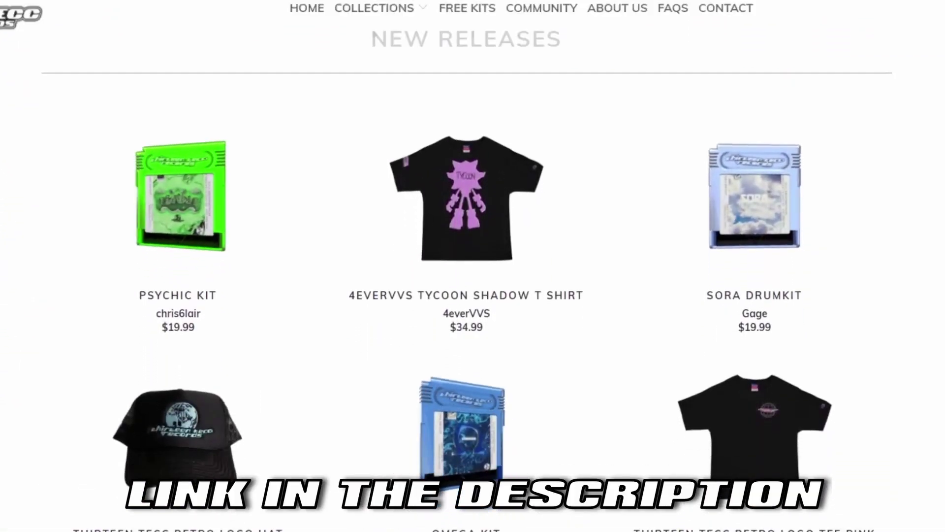
Step: Browse the Thirteen Tecc Records store page from the new releases through the collections and free loop kits to the merch
scroll(473, 266, "down", 8)
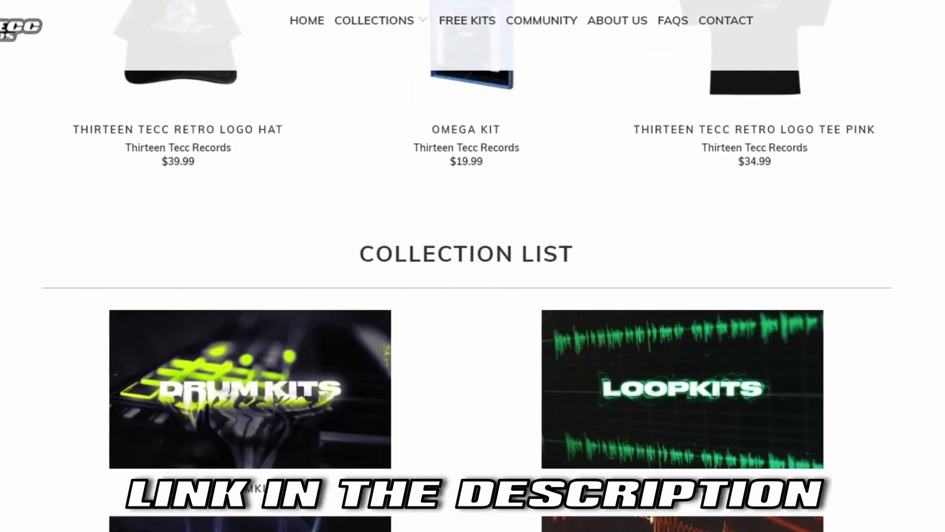
scroll(472, 266, "down", 8)
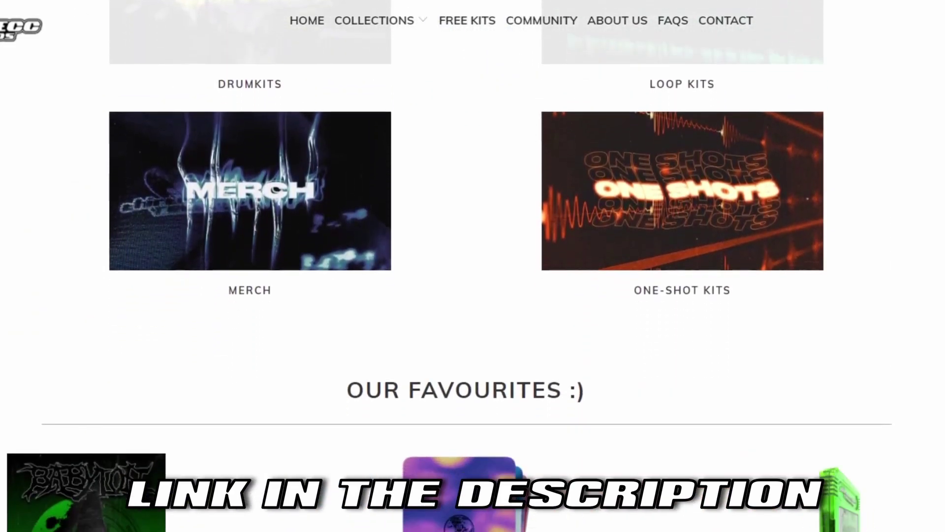
scroll(472, 266, "down", 8)
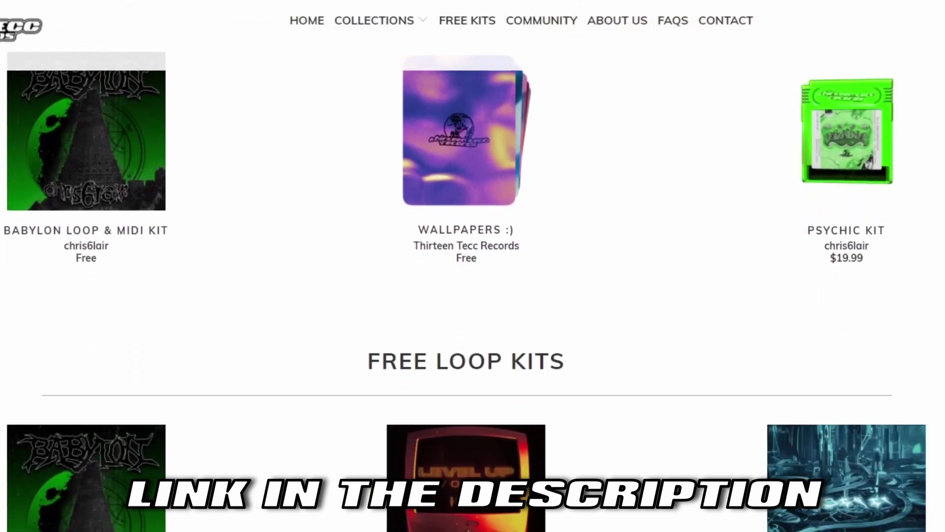
scroll(473, 266, "down", 7)
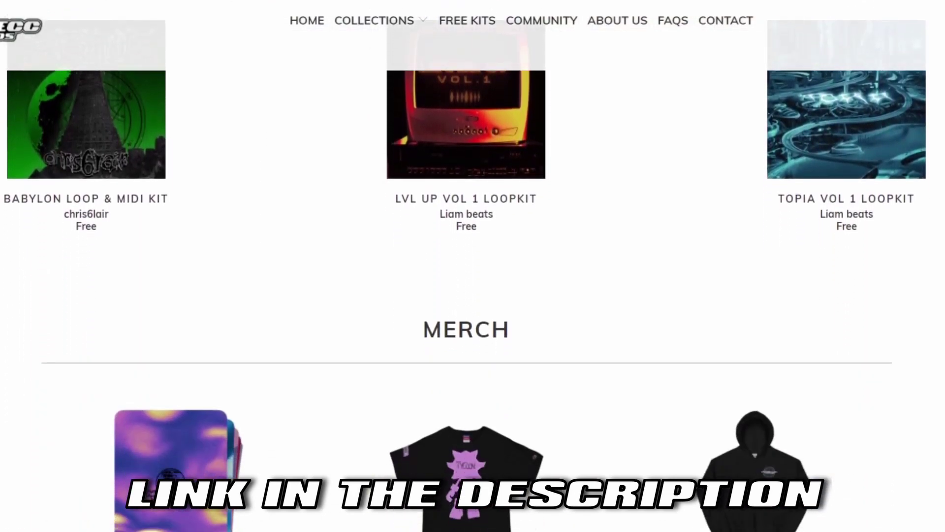
scroll(473, 266, "down", 4)
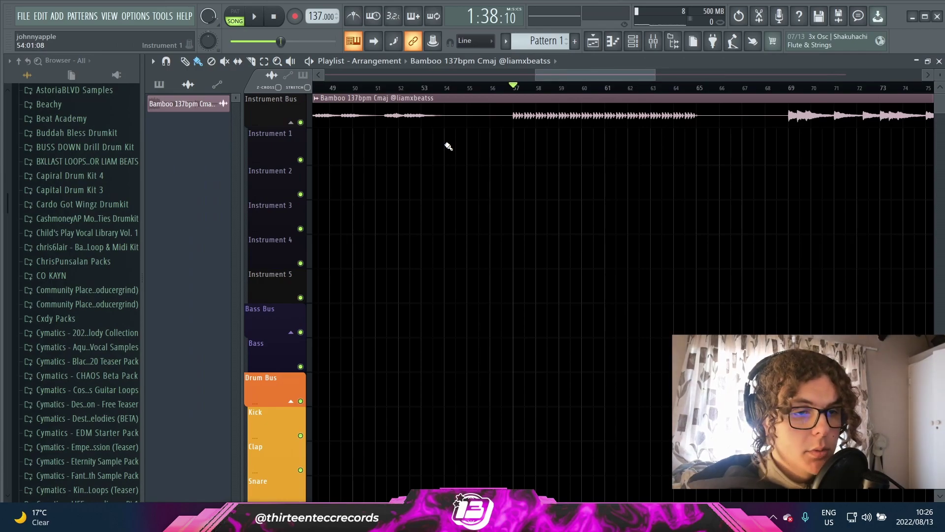
scroll(653, 157, "up", 3)
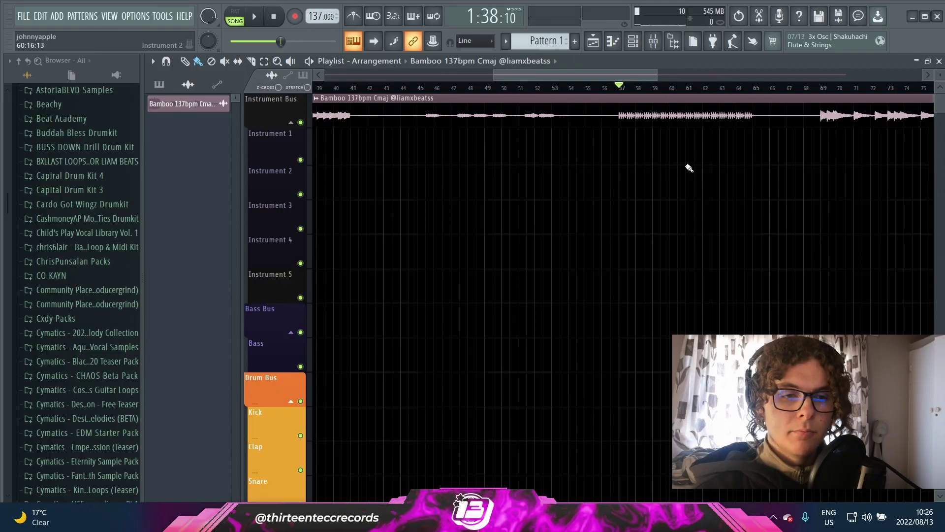
scroll(690, 168, "up", 1)
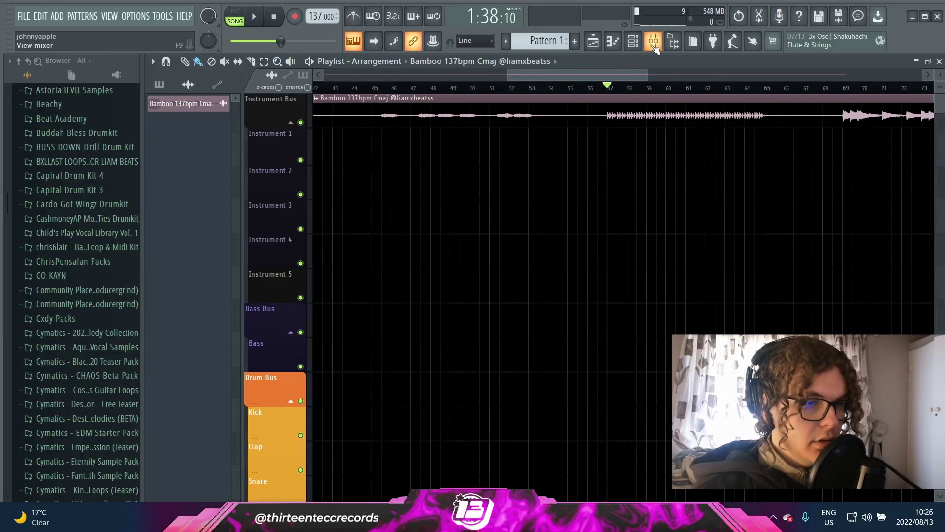
scroll(639, 117, "down", 1)
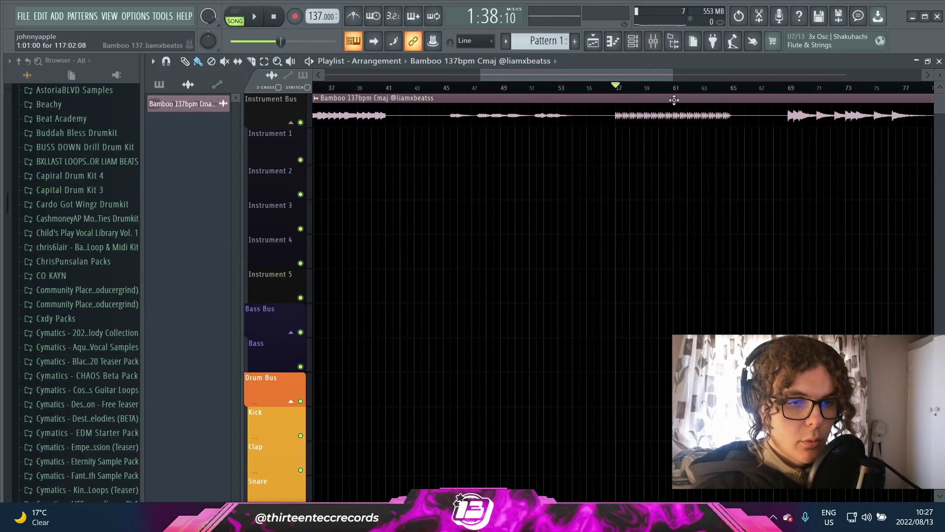
scroll(707, 158, "up", 3)
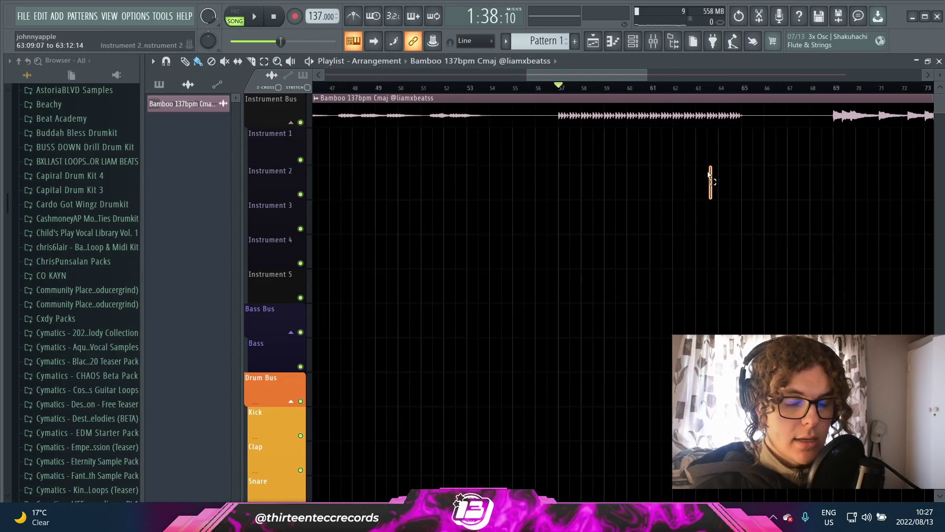
Step: Play the loop with the Master track's Emergence1 effect open and examine its Stream 1 controls
key("space")
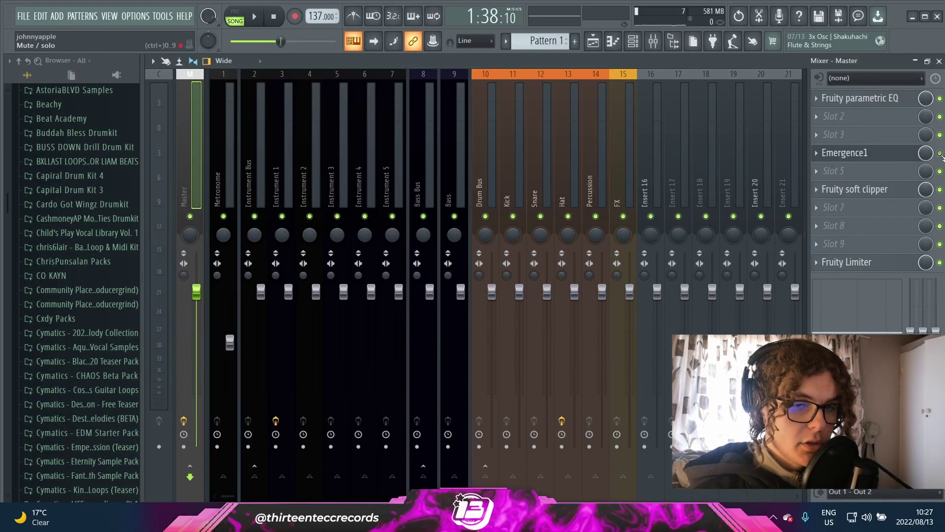
left_click(906, 157)
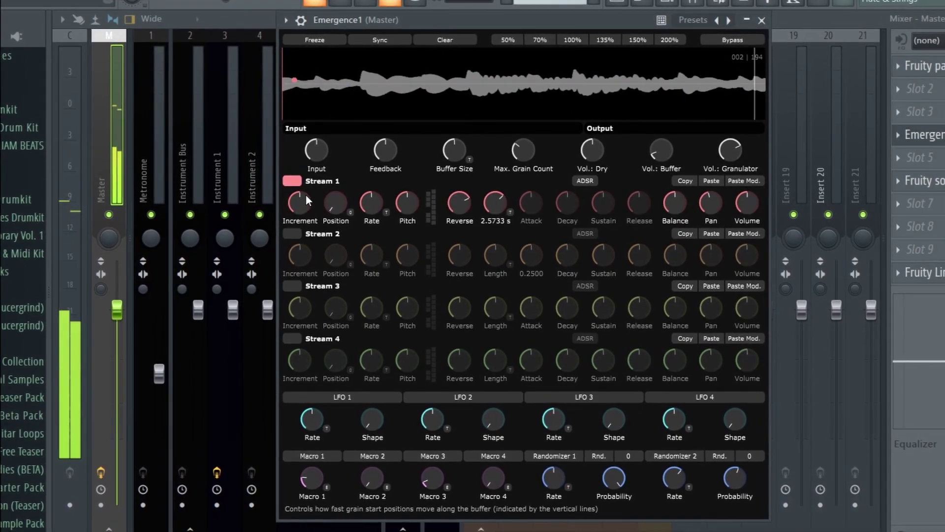
mouse_move(295, 215)
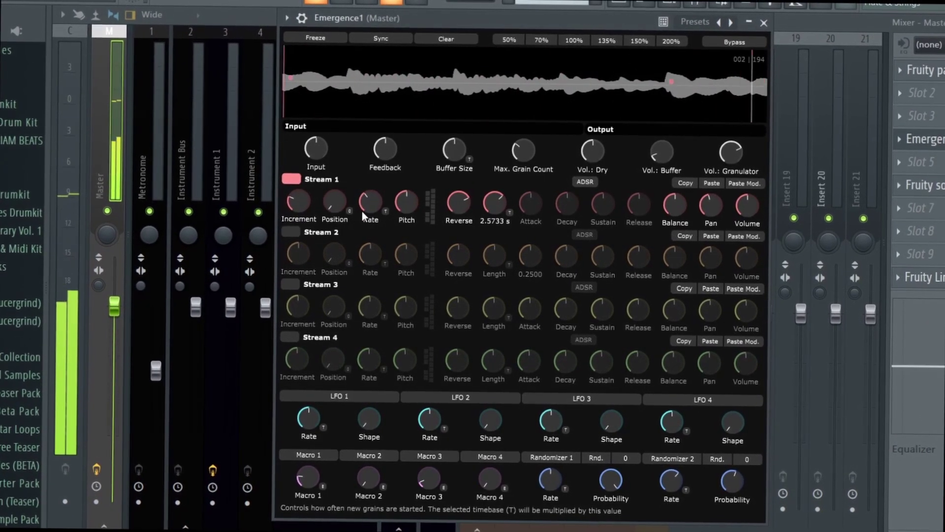
mouse_move(721, 214)
Step: Switch Emergence1 to another preset and randomize its settings twice while the loop plays
left_click(726, 19)
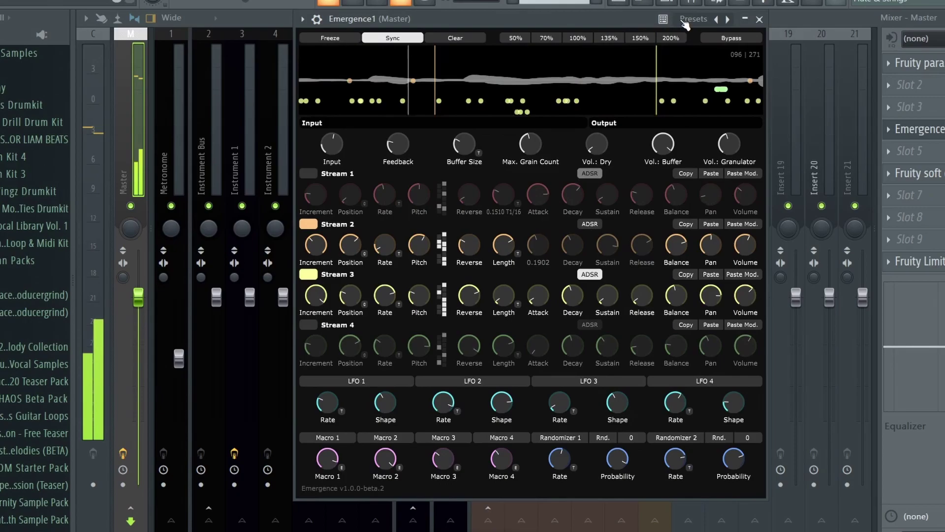
left_click(694, 20)
left_click(713, 45)
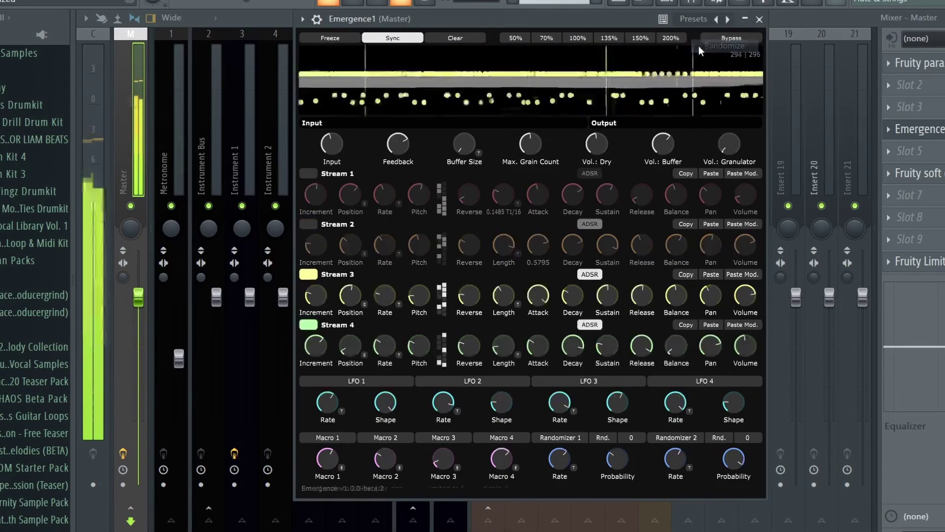
left_click(691, 25)
left_click(713, 44)
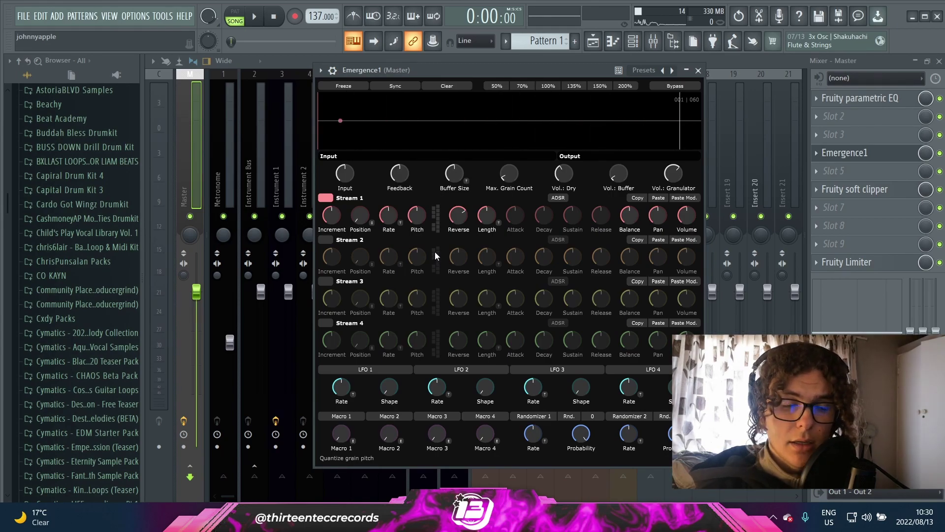
Step: Bring up the automation options for Emergence1's Granulator volume and dismiss them
right_click(676, 175)
left_click(676, 175)
right_click(675, 175)
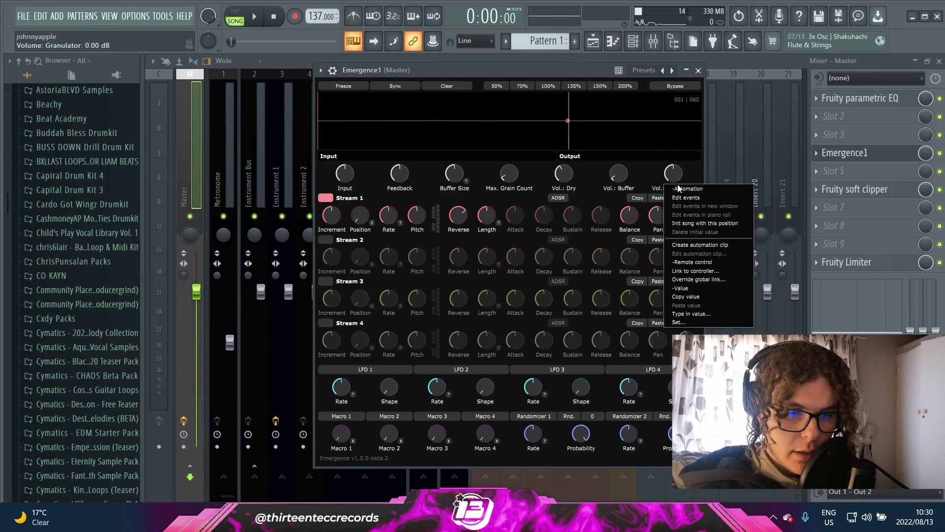
left_click(553, 94)
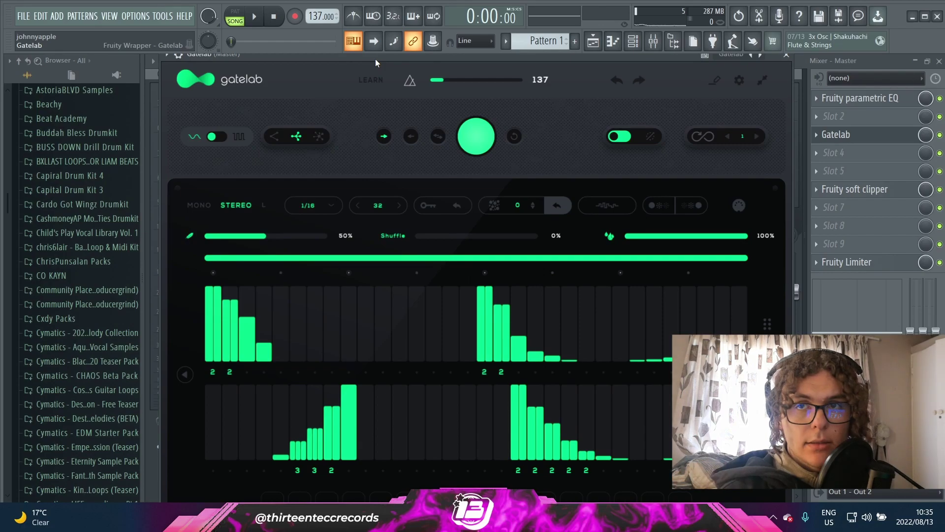
Step: Open the Gatelab effect from slot 3 of the Master track
key("F5")
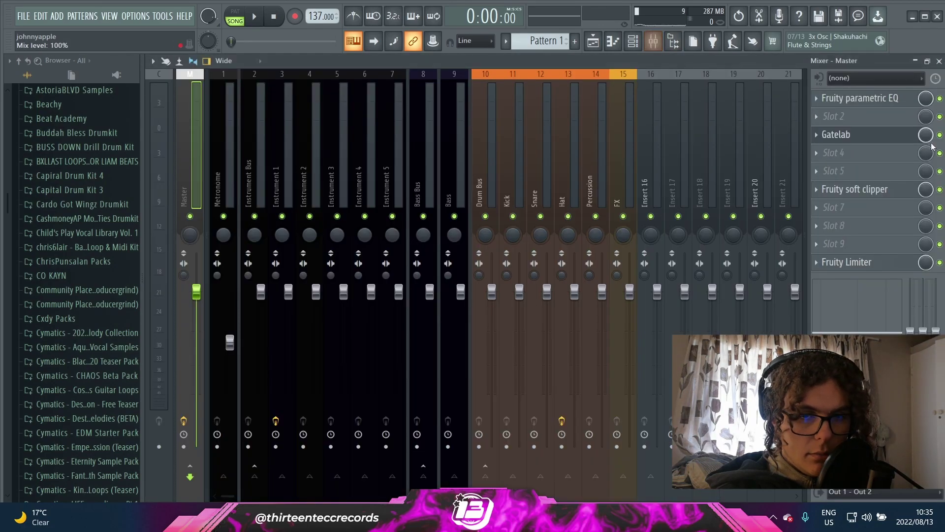
scroll(211, 244, "up", 3)
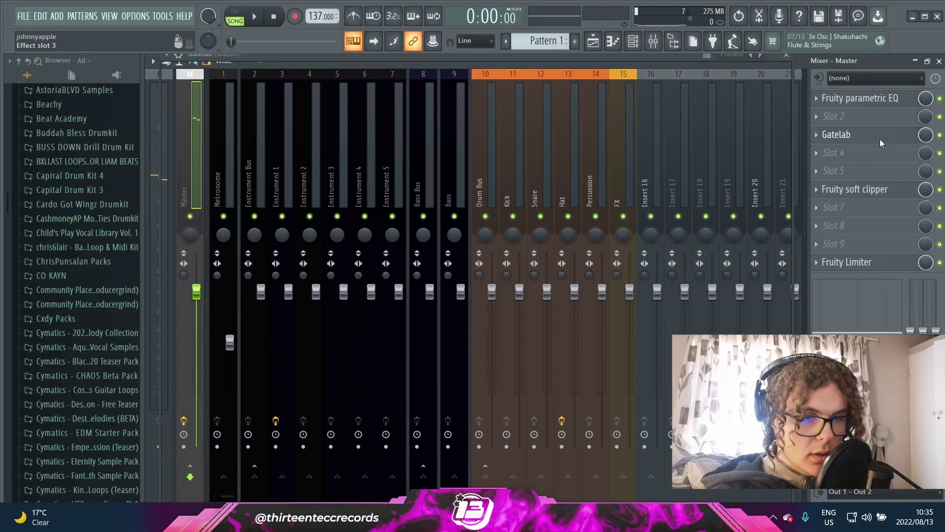
left_click(835, 134)
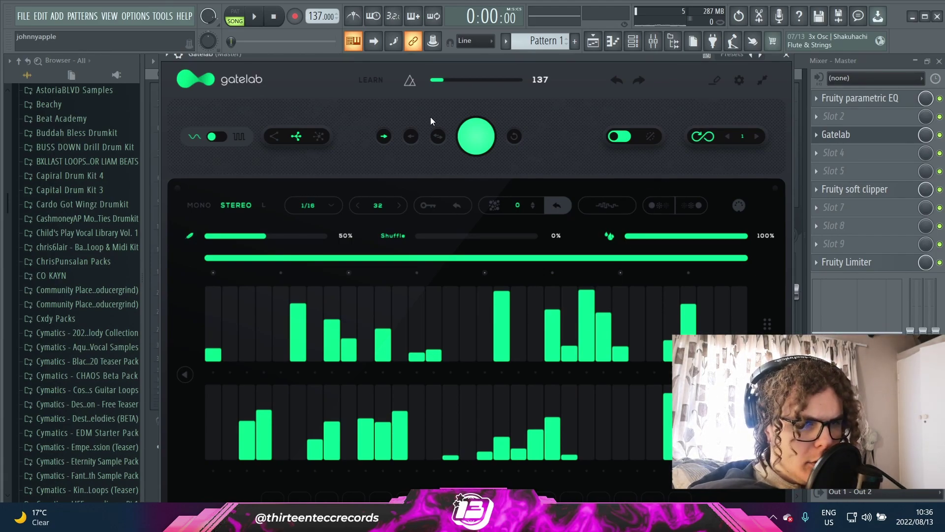
left_click_drag(488, 57, 539, 58)
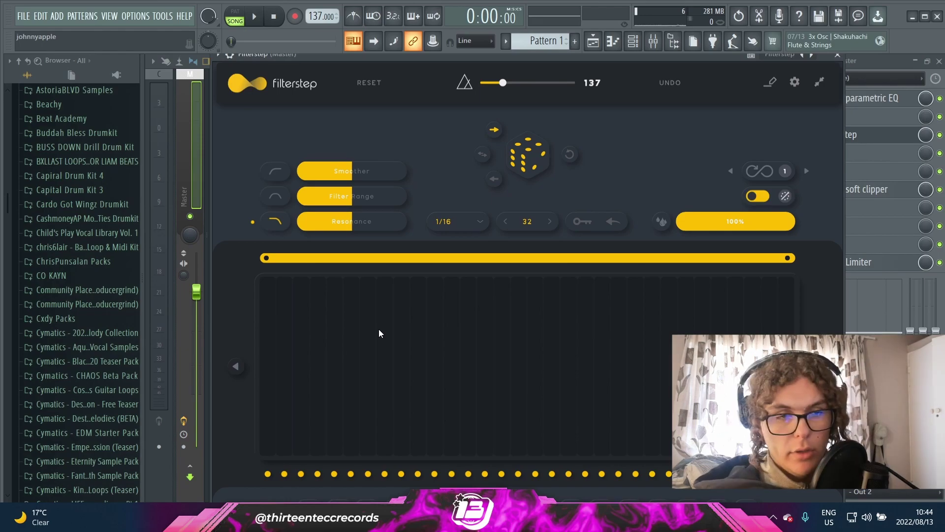
Step: Turn on Filterstep's infinity mode and set its wet mix to 89% while the loop plays
left_click(754, 174)
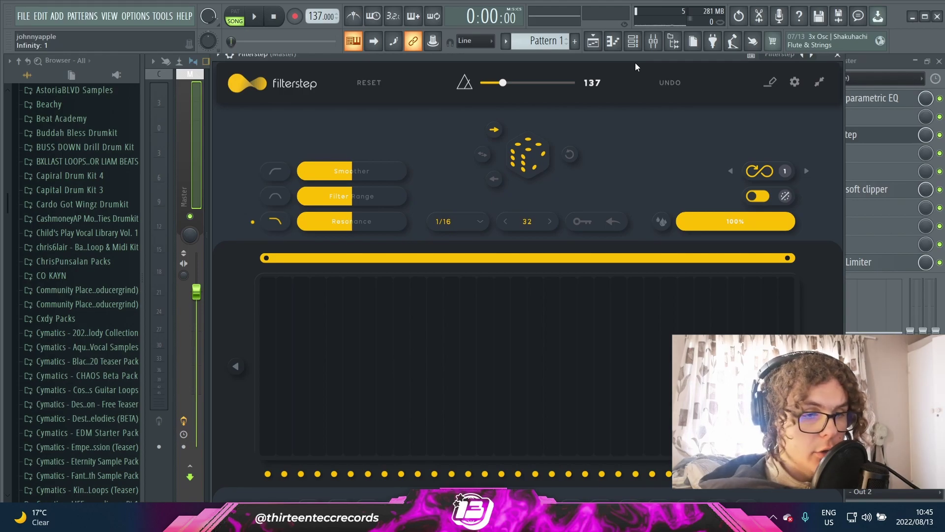
key("space")
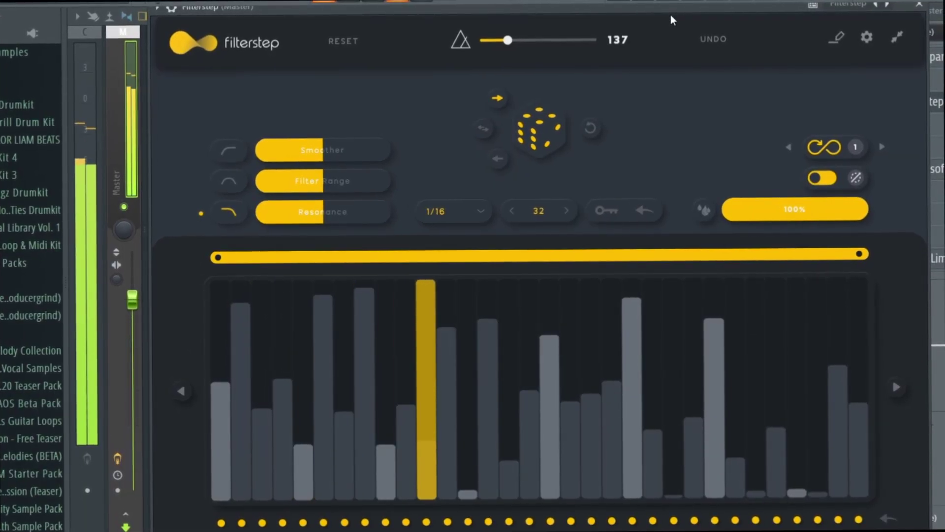
left_click(769, 210)
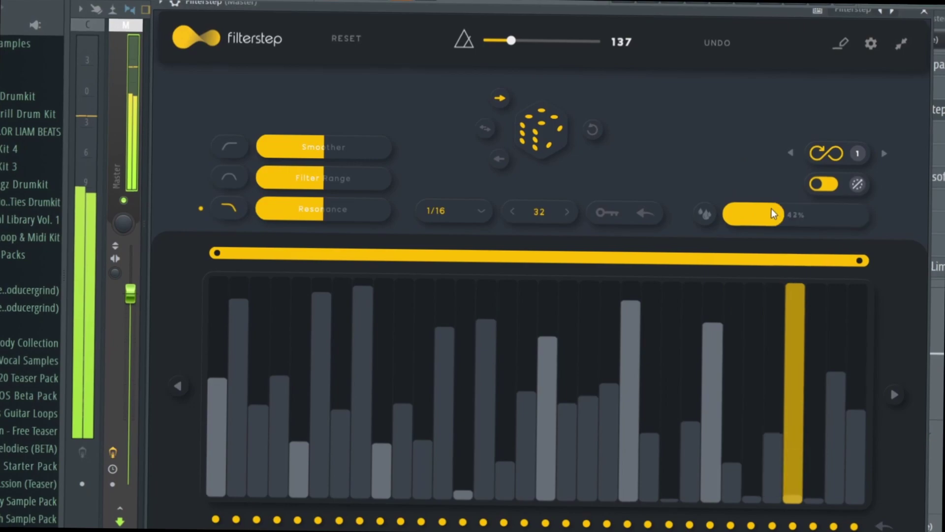
left_click_drag(772, 210, 854, 214)
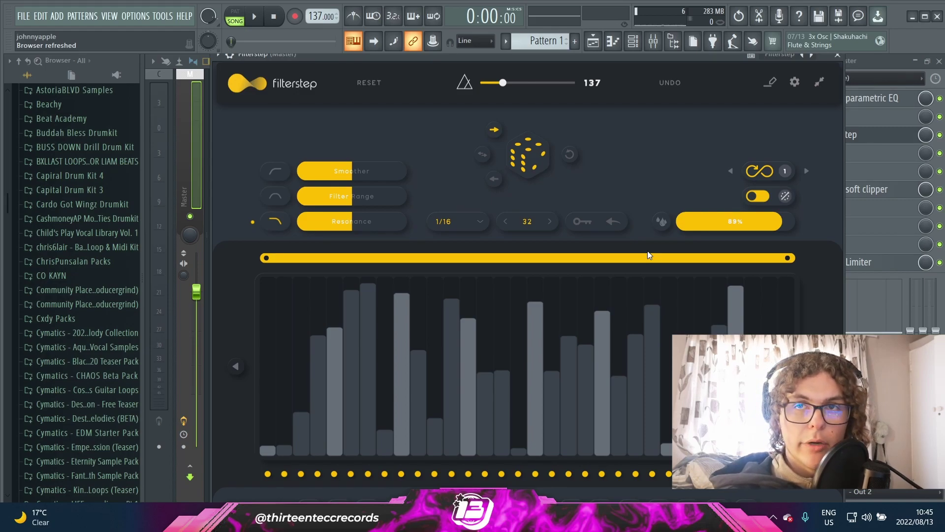
Step: Turn off Filterstep's infinity mode and randomize the 32-step filter pattern several times
left_click(531, 161)
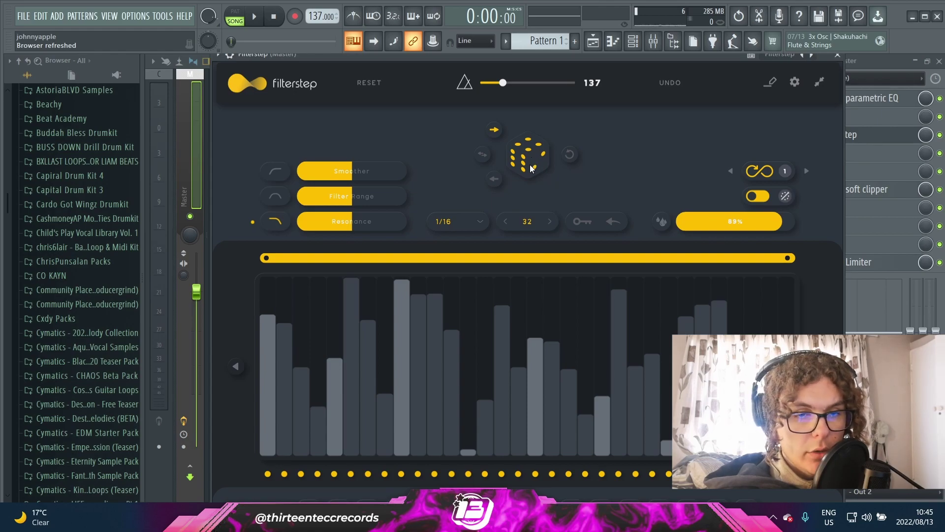
left_click(758, 172)
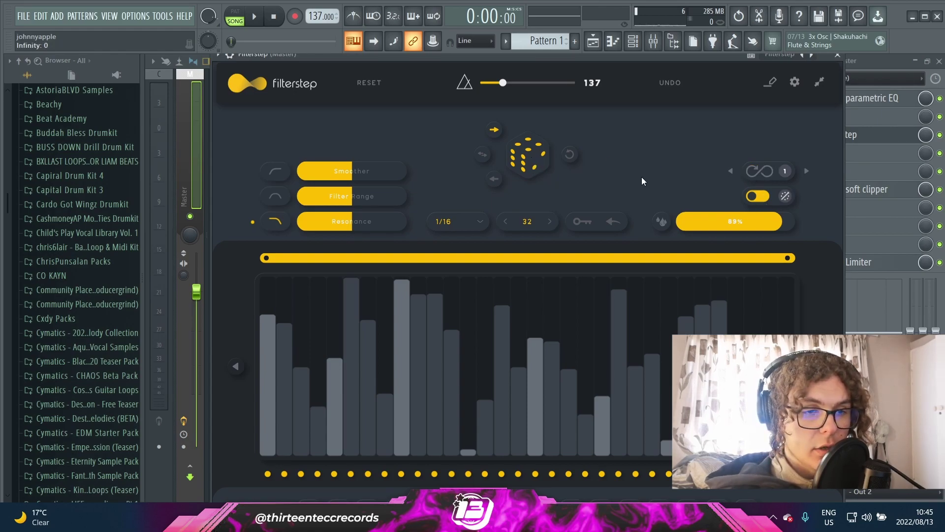
left_click(536, 161)
left_click(535, 161)
left_click(536, 161)
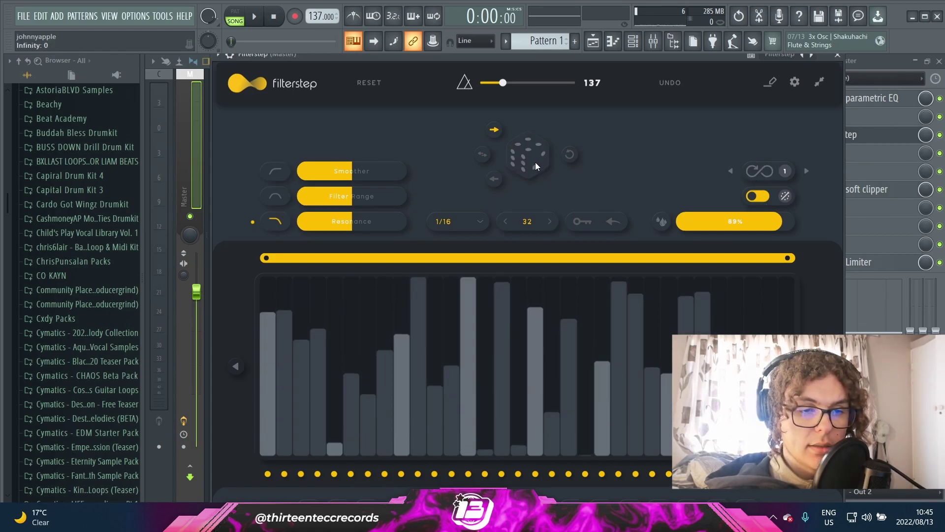
left_click(535, 161)
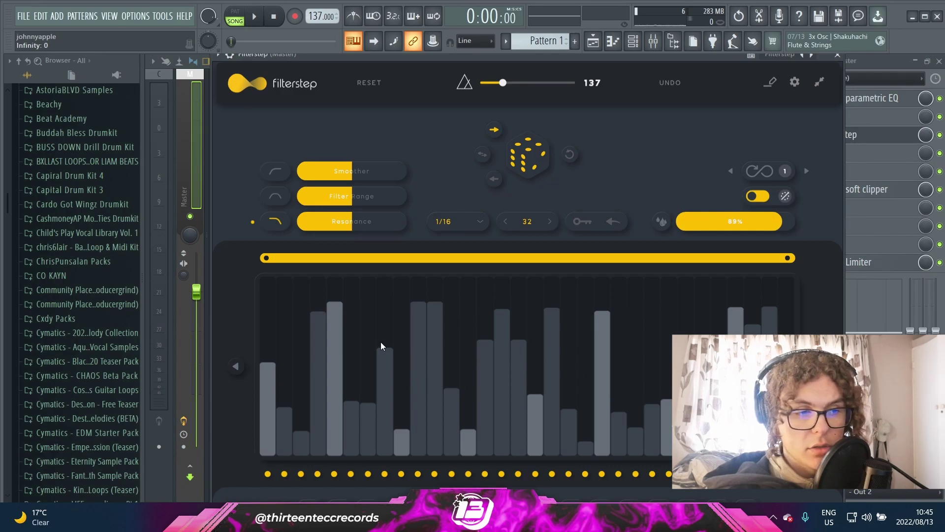
Step: Set Filterstep's step rate to 1/2 and listen to the loop before and after the change
key("space")
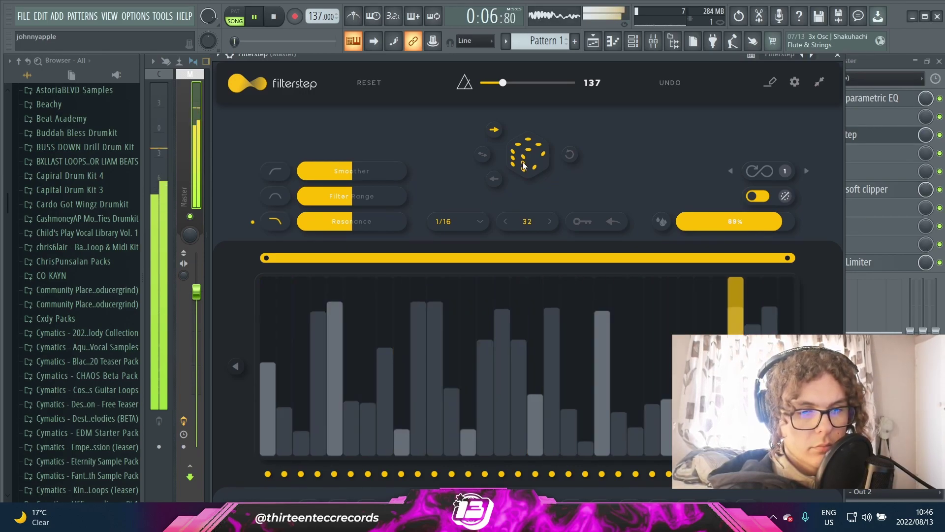
key("space")
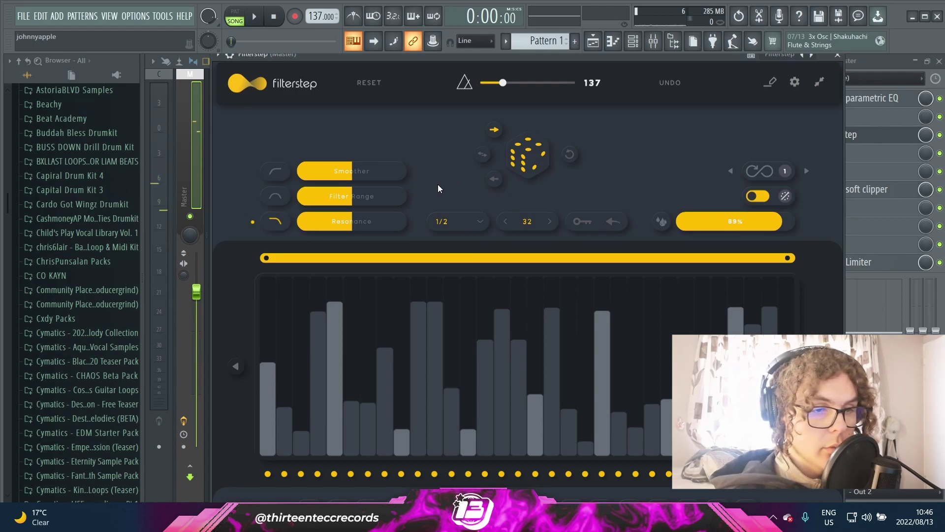
left_click(473, 221)
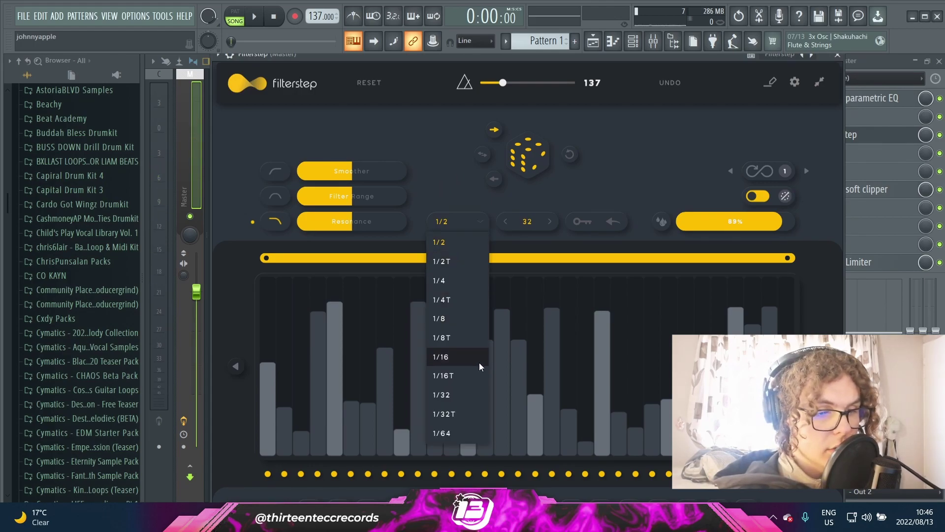
left_click(456, 246)
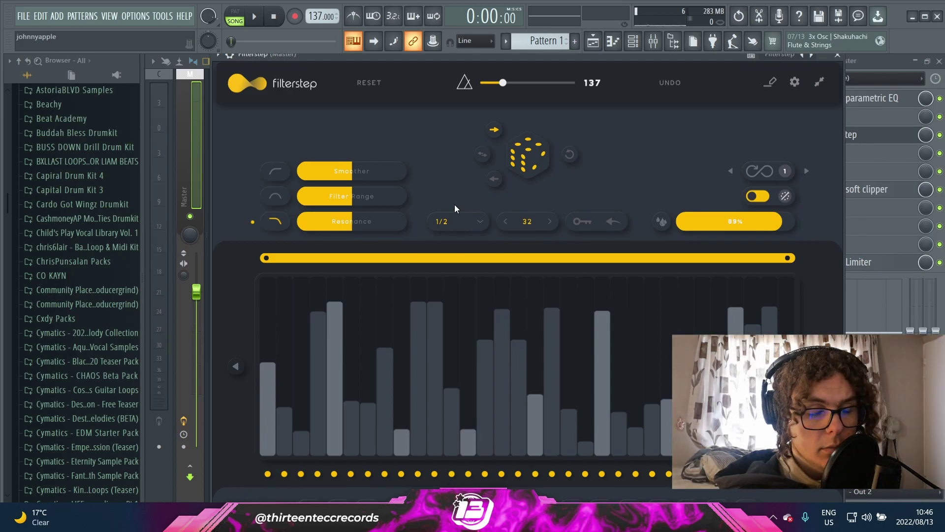
key("space")
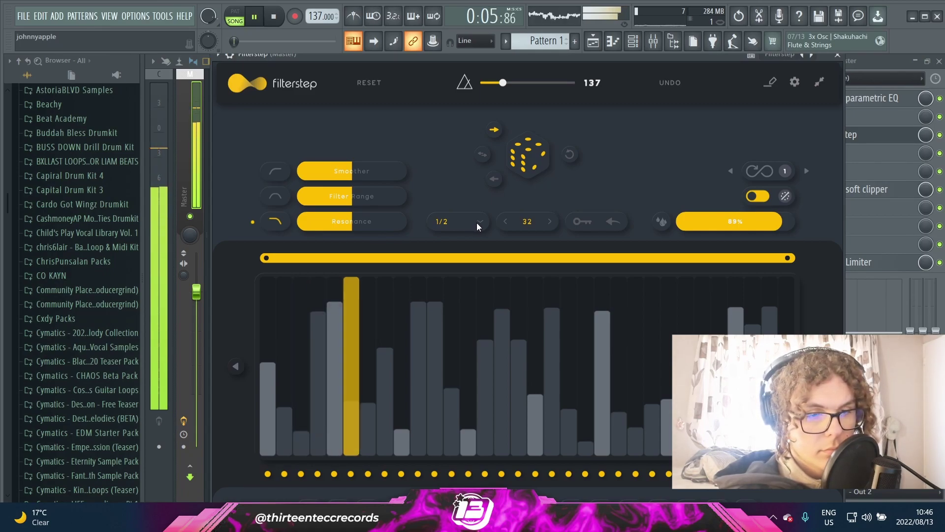
key("space")
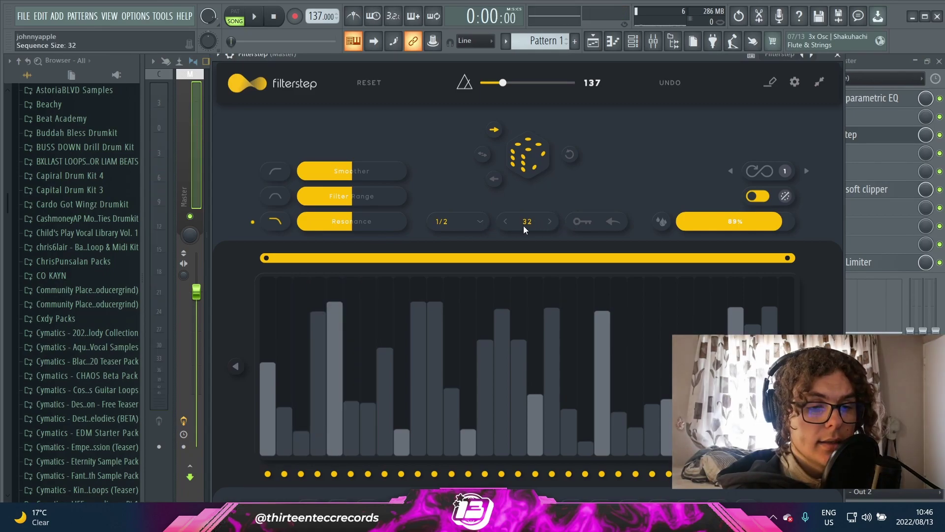
Step: Increase Filterstep's sequence size to 40 steps and stretch its loop range across the whole pattern
left_click(550, 221)
left_click(550, 221)
left_click(549, 221)
left_click(549, 221)
left_click(549, 221)
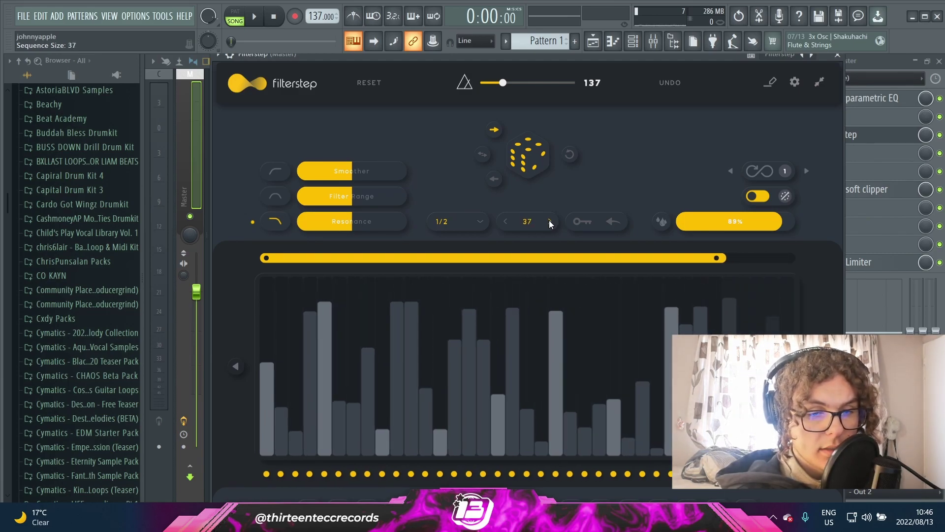
left_click(550, 221)
left_click(549, 221)
left_click(549, 222)
left_click_drag(724, 260, 815, 271)
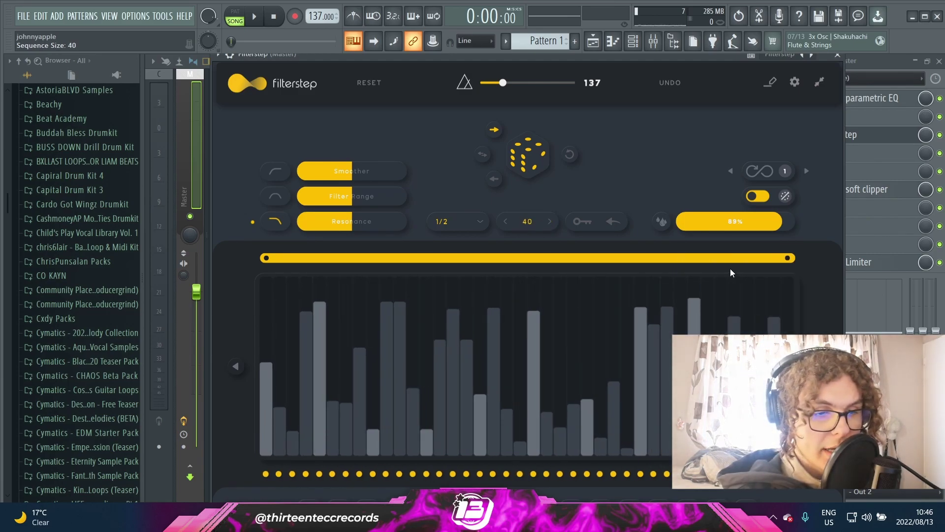
left_click_drag(350, 171, 377, 224)
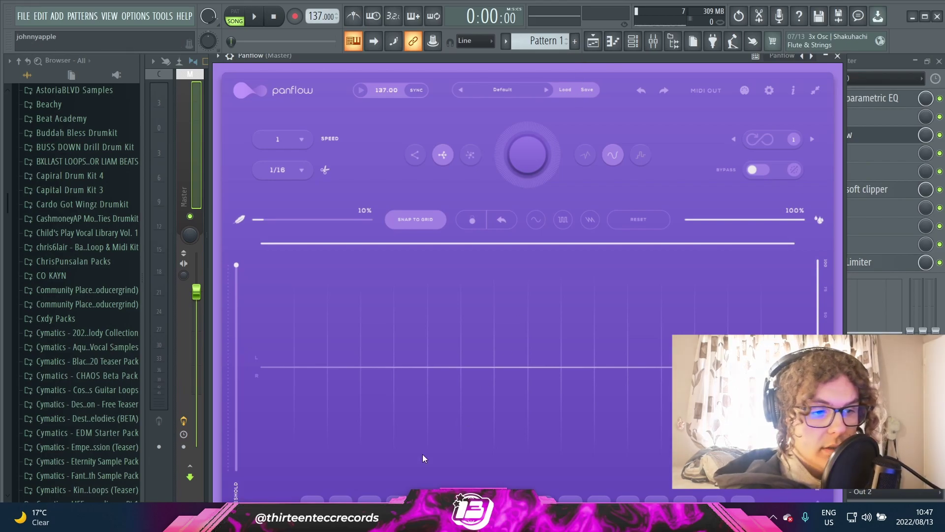
Step: Turn on Panflow's infinity mode and randomize its panning curve repeatedly, including while the loop plays
left_click(769, 142)
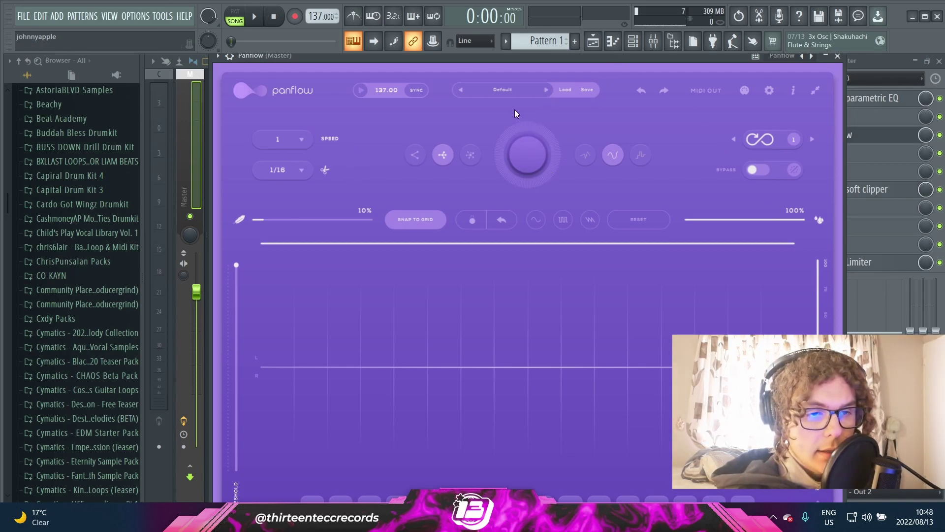
left_click(512, 222)
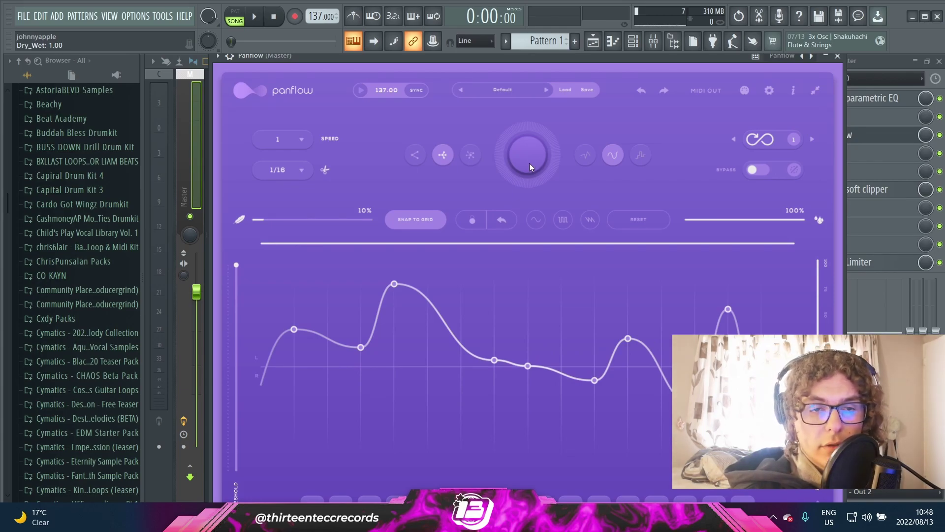
left_click(531, 160)
left_click(532, 157)
left_click(532, 158)
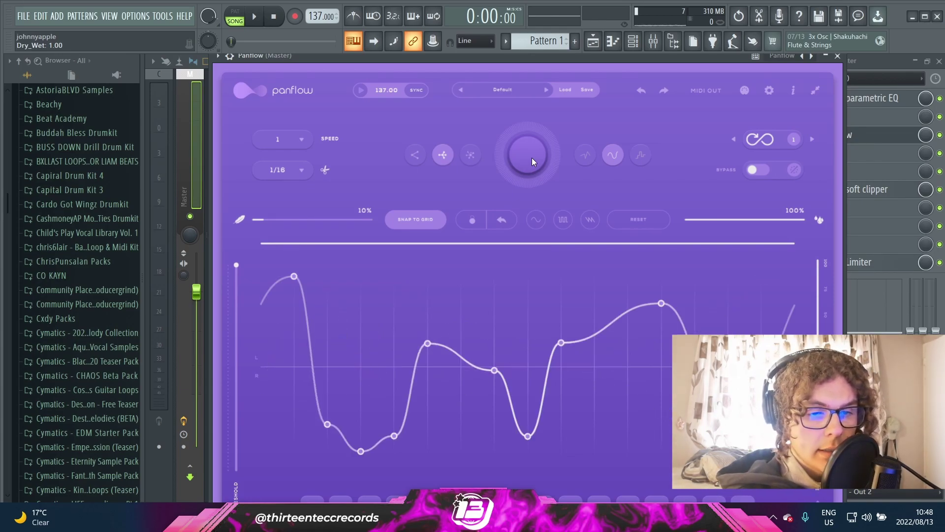
left_click(532, 157)
left_click(532, 160)
left_click(531, 160)
left_click(532, 160)
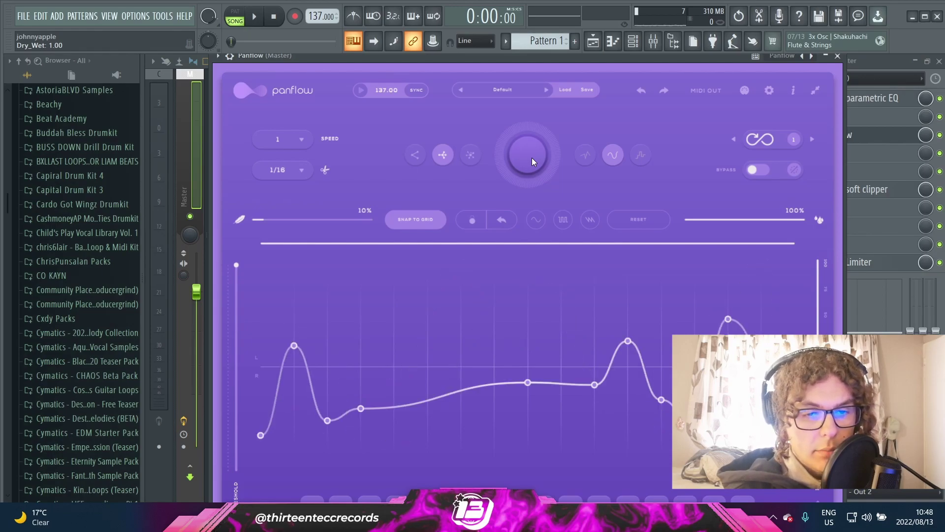
left_click(532, 160)
left_click(532, 160)
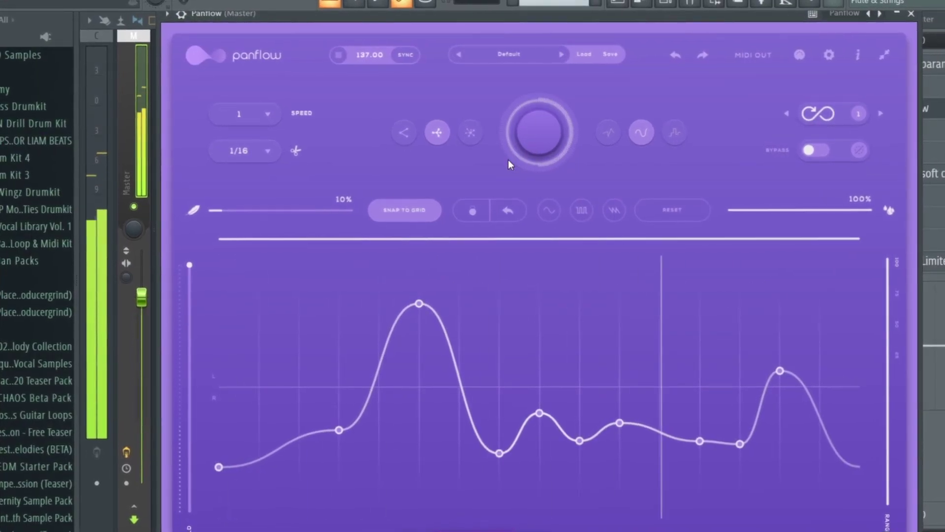
left_click(503, 177)
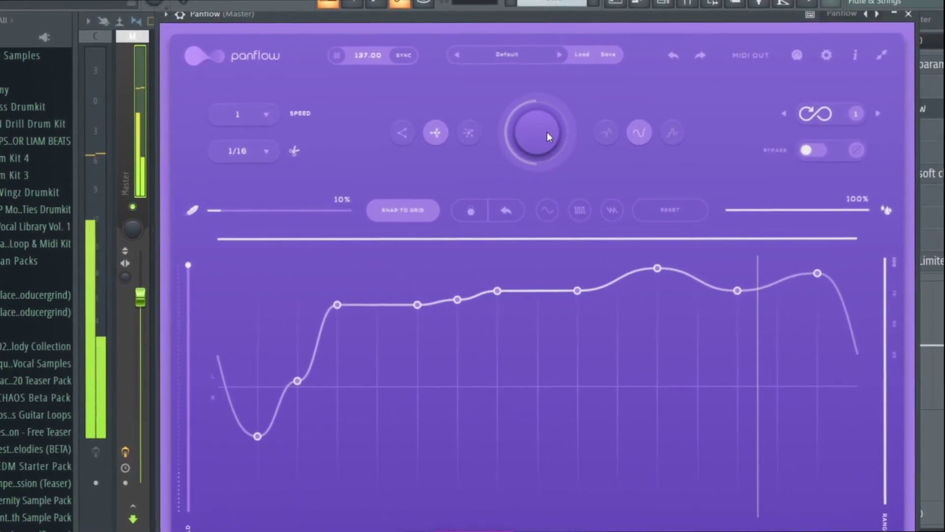
left_click(546, 132)
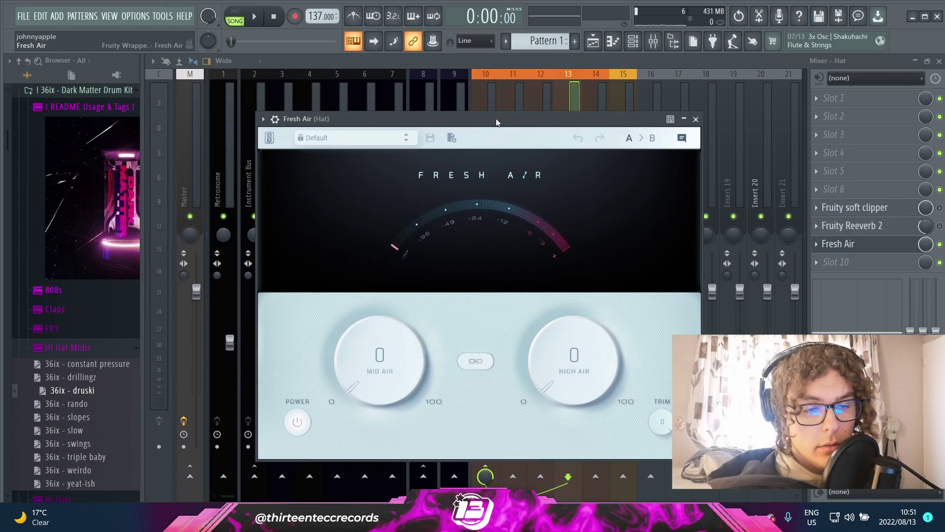
Step: Load the Vocal Air preset in Fresh Air on the Hat track and reposition the plugin window
left_click(405, 140)
left_click(350, 252)
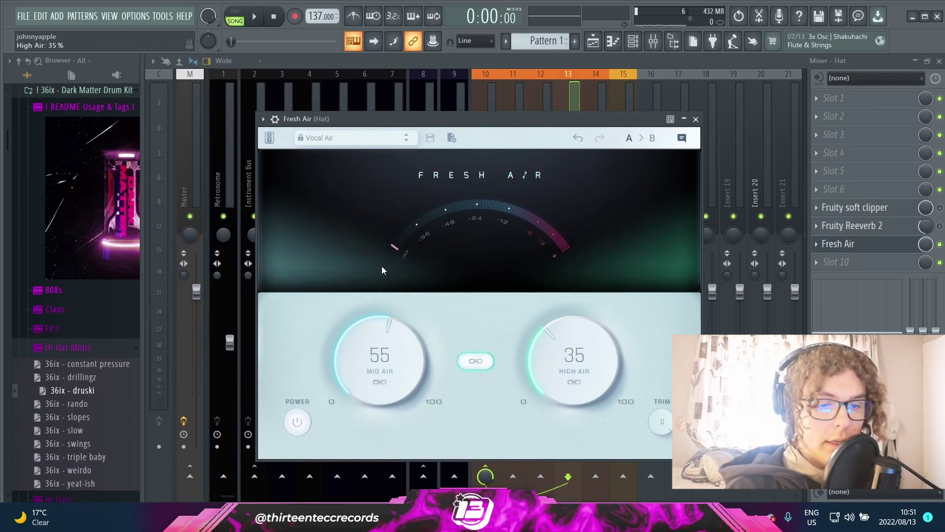
left_click_drag(499, 124, 488, 101)
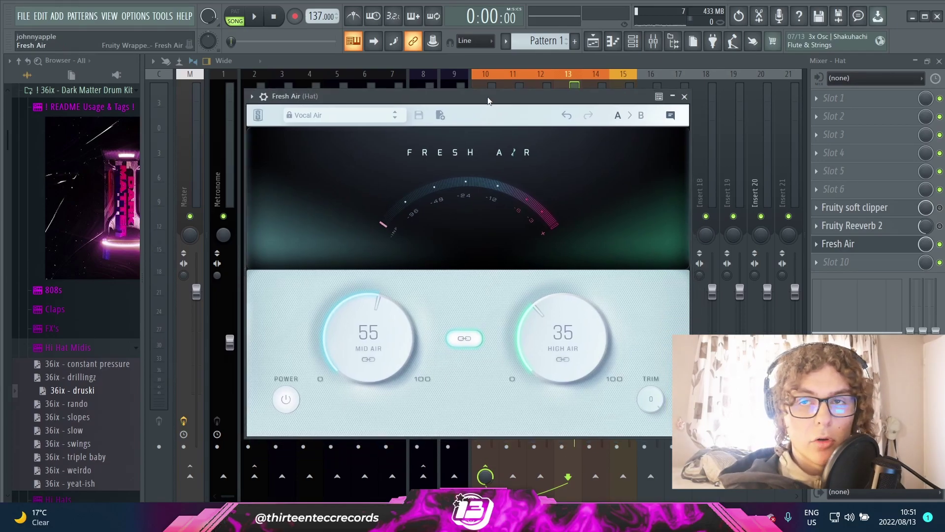
Step: Adjust Fresh Air's Mid Air to about 46 and High Air to about 43, and link the two knobs
left_click_drag(384, 349, 371, 369)
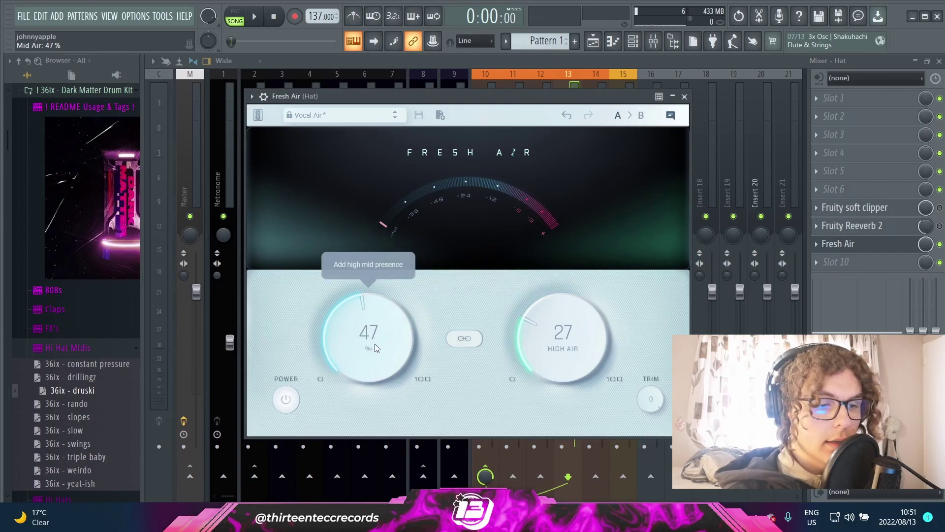
left_click_drag(394, 336, 352, 322)
left_click_drag(570, 347, 546, 296)
left_click(465, 339)
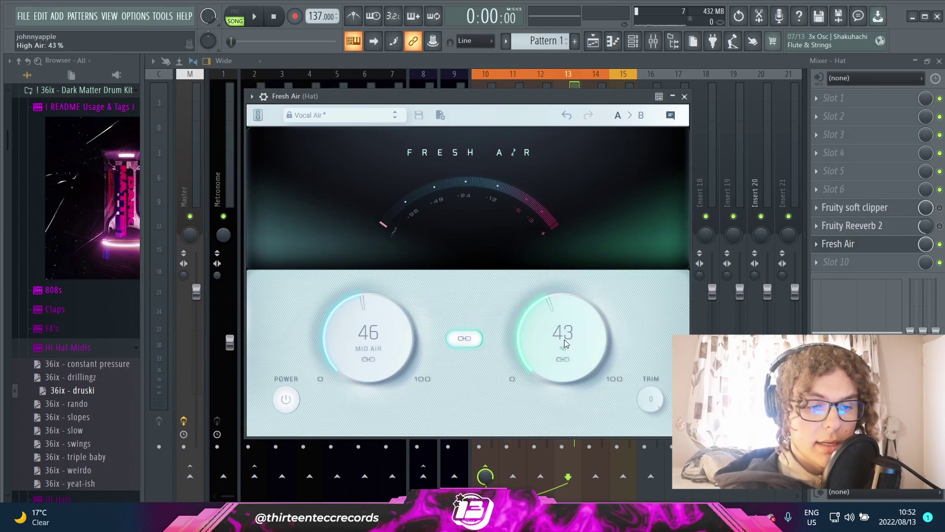
mouse_move(564, 338)
left_mouse_down()
mouse_move(575, 315)
mouse_move(575, 345)
left_mouse_up()
Step: Load the Hat Lifter preset in Fresh Air on the Hat track
left_click(364, 116)
left_click(348, 173)
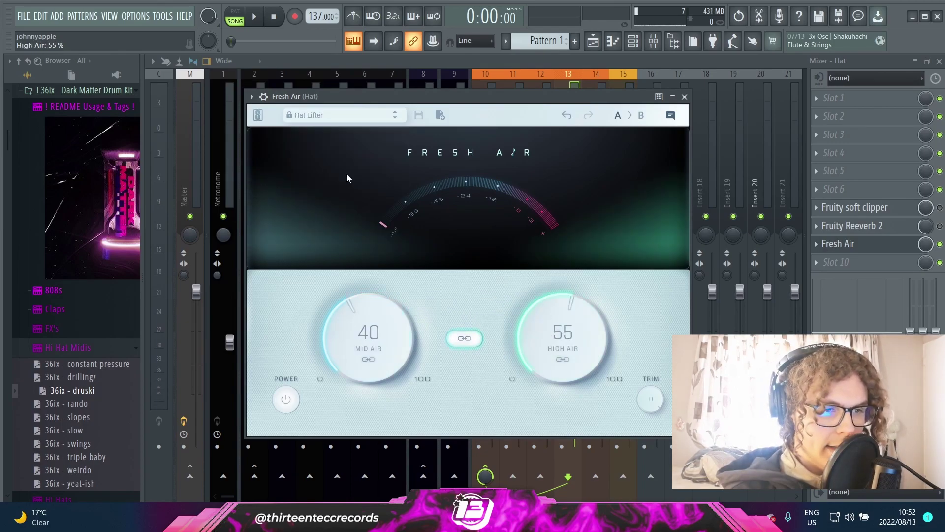
left_click_drag(551, 101, 604, 97)
Step: Close Fresh Air and compare the hi-hat playback with the effect bypassed and enabled
left_click(838, 244)
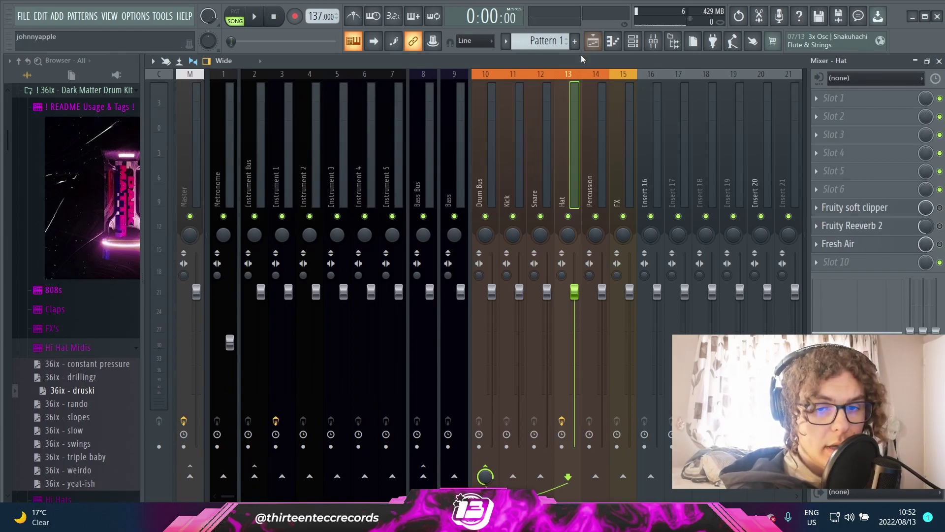
key("space")
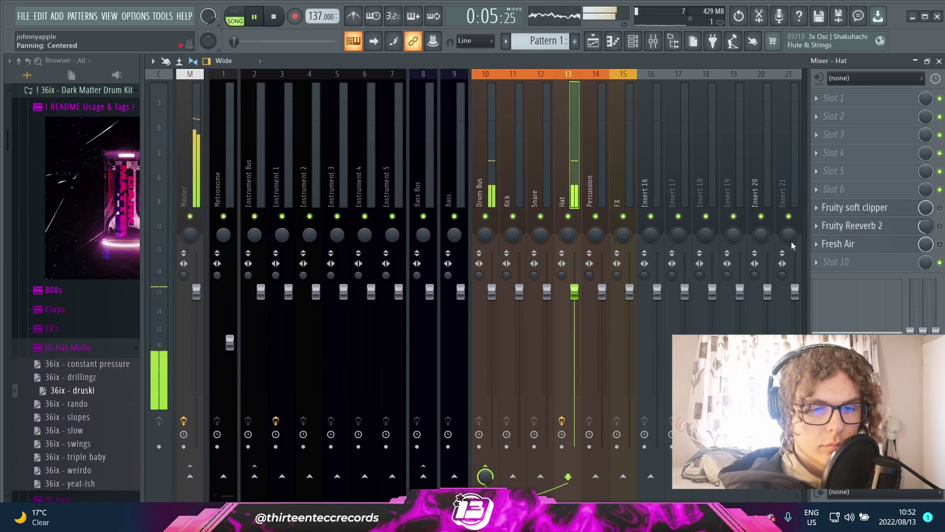
key("space")
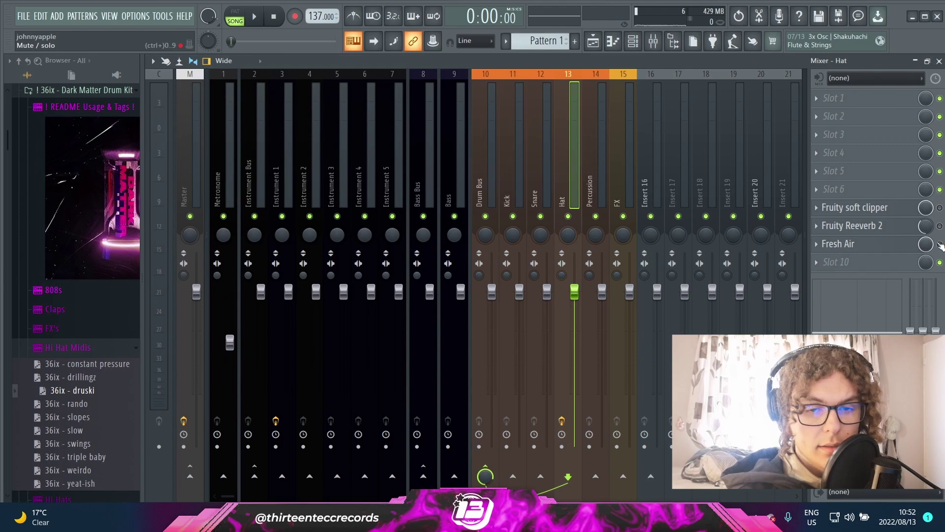
key("space")
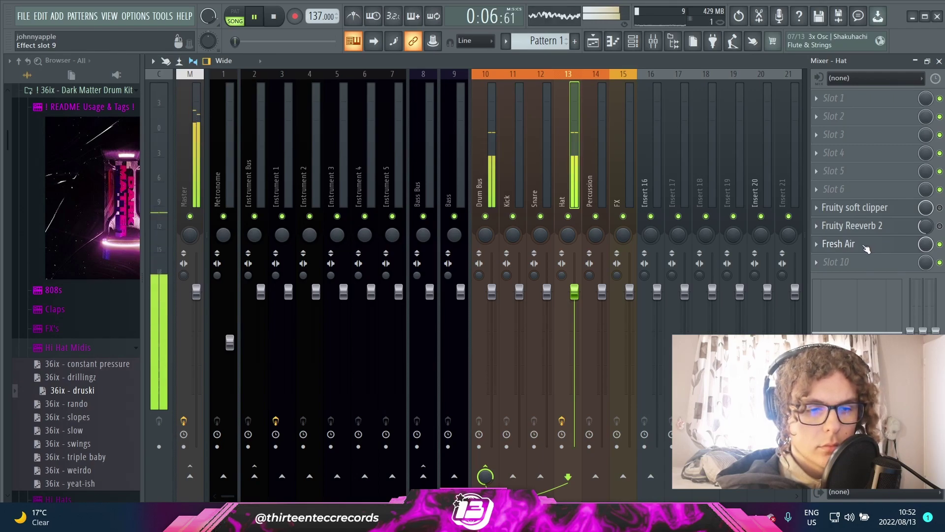
key("space")
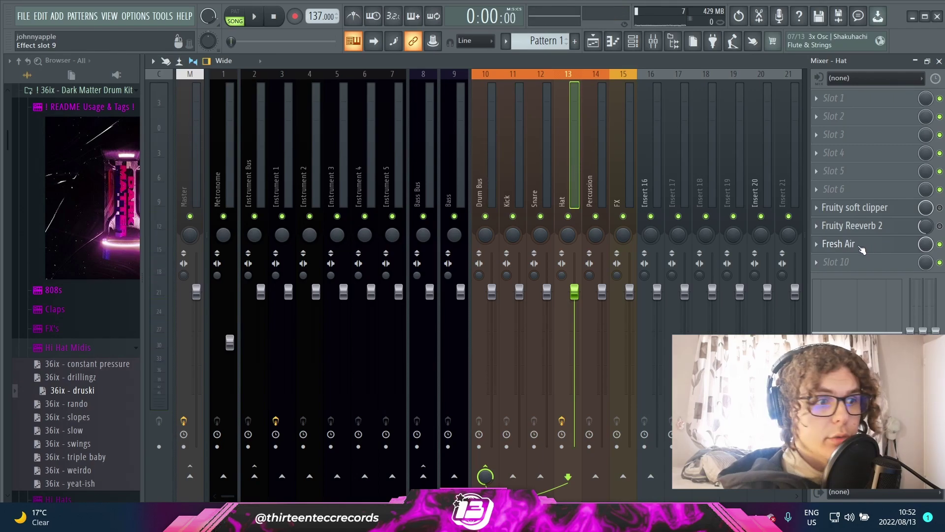
Step: Delete the Fresh Air plugin from slot 9 of the Hat track and confirm the removal
right_click(824, 251)
left_click(825, 265)
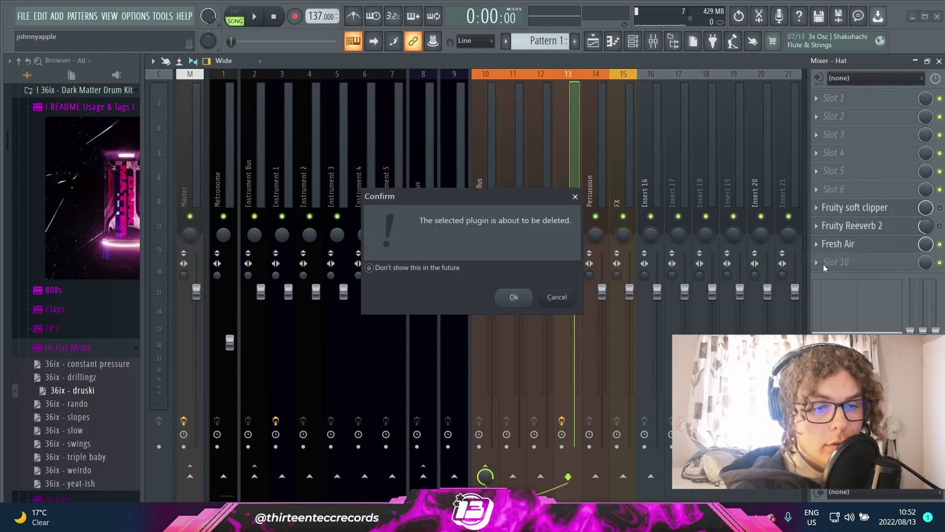
left_click(515, 297)
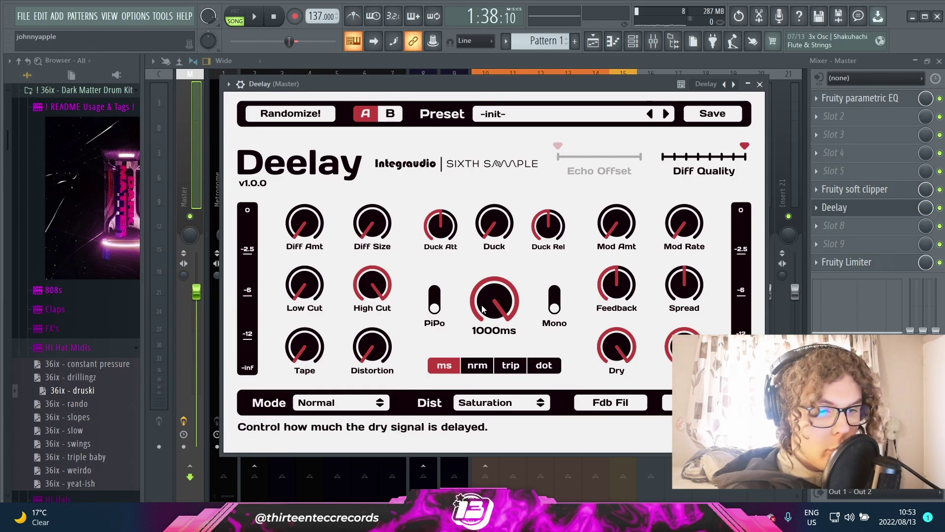
Step: Enable PiPo in Deelay and listen to the loop while adjusting the delay time from 183 ms to 332 ms
left_click(434, 298)
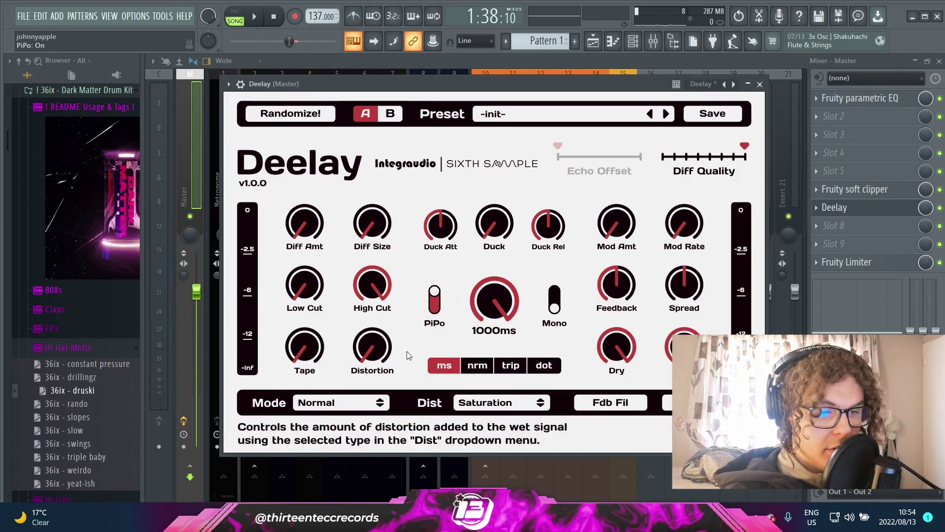
left_click_drag(494, 301, 481, 371)
key("space")
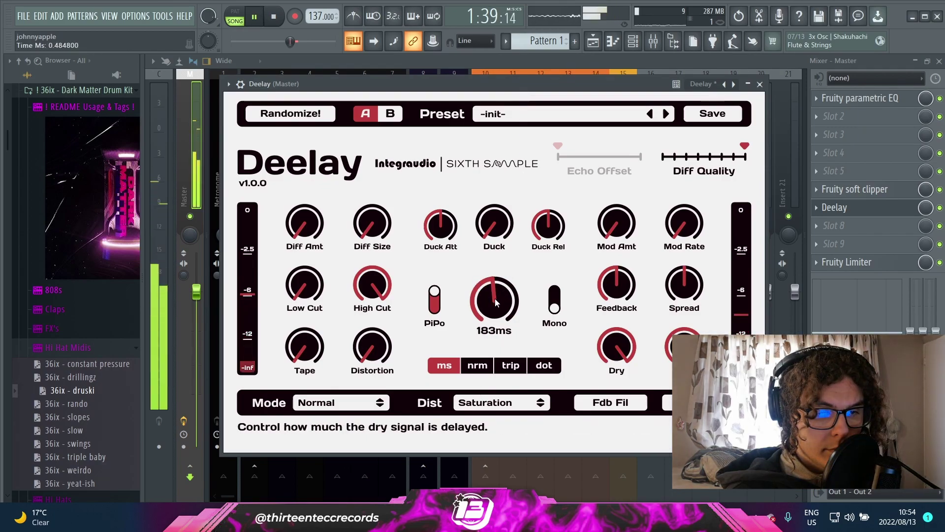
left_click_drag(496, 302, 492, 274)
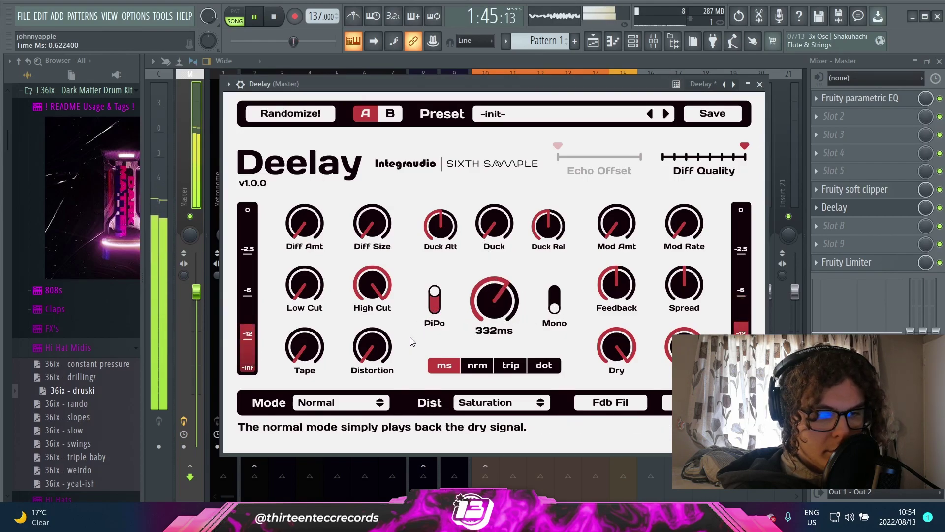
key("space")
Step: Switch Deelay's delay timing to nrm, and raise Tape to about 0.38 and Distortion to about 0.27
left_click(477, 365)
left_click_drag(305, 346, 298, 302)
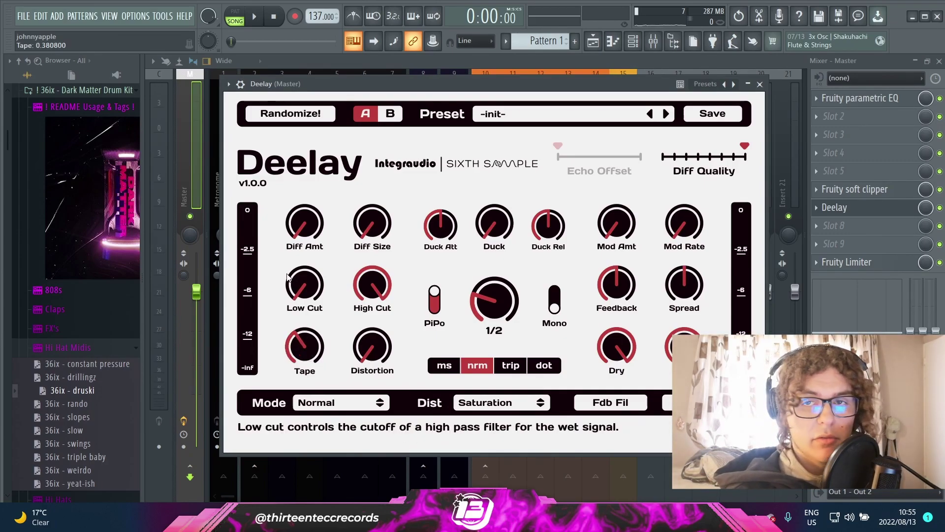
left_click_drag(372, 348, 373, 331)
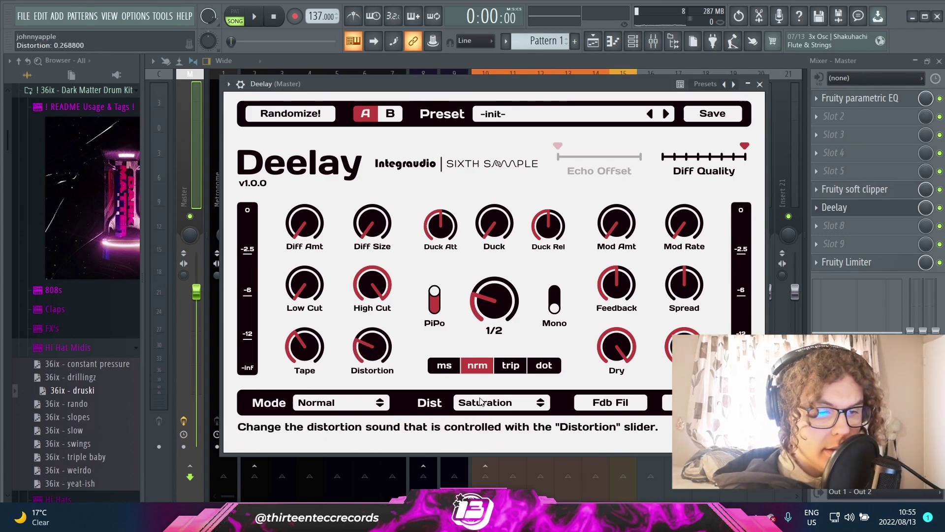
Step: Audition Deelay's Bumpy distortion type, switch to Razor, and adjust the Distortion and Tape amounts while the loop plays
left_click(497, 403)
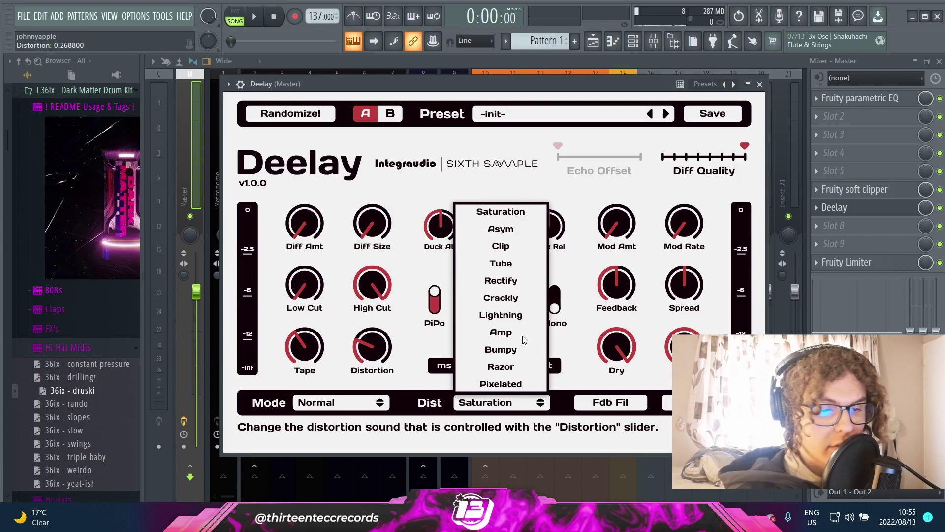
left_click(501, 349)
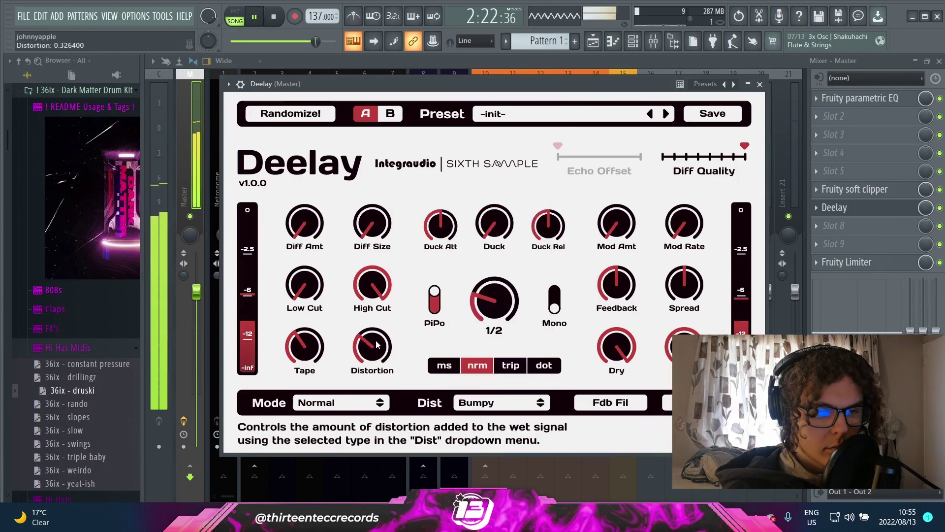
left_click(497, 402)
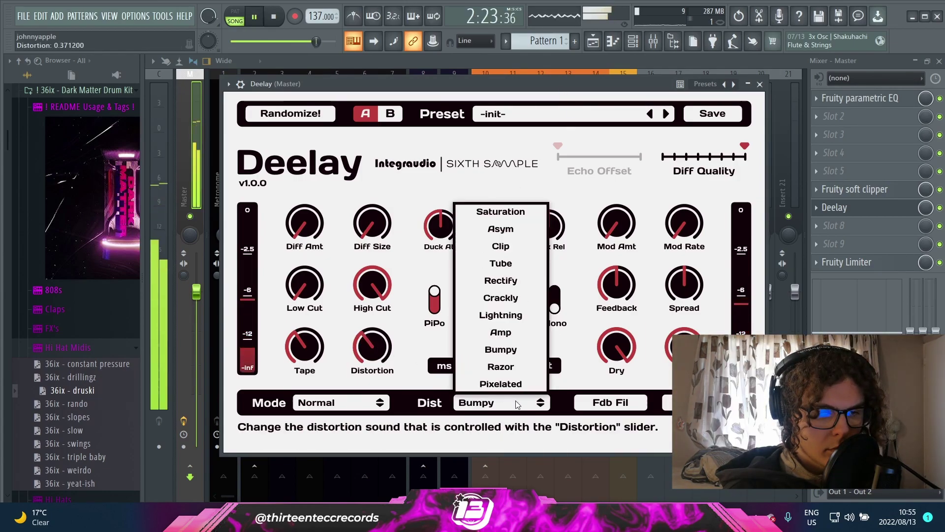
left_click(510, 365)
scroll(394, 352, "down", 3)
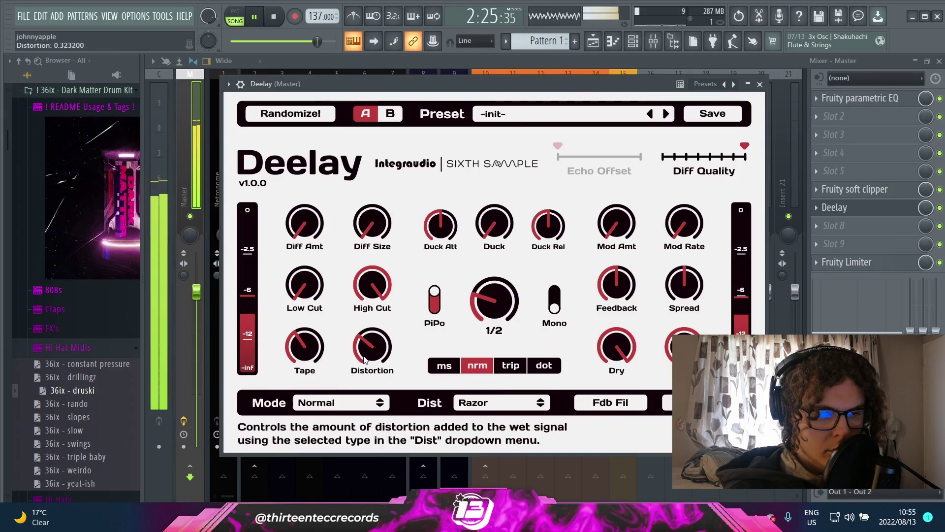
scroll(306, 361, "up", 5)
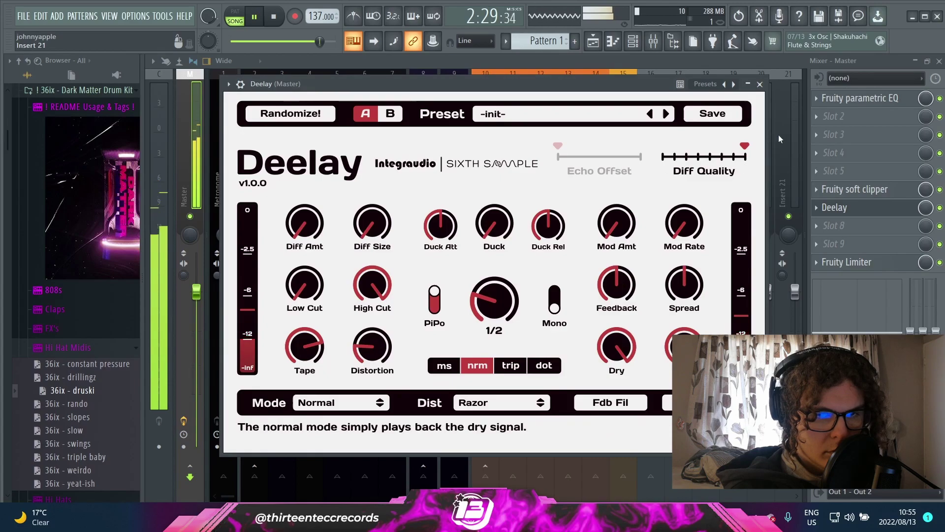
left_click_drag(505, 84, 515, 79)
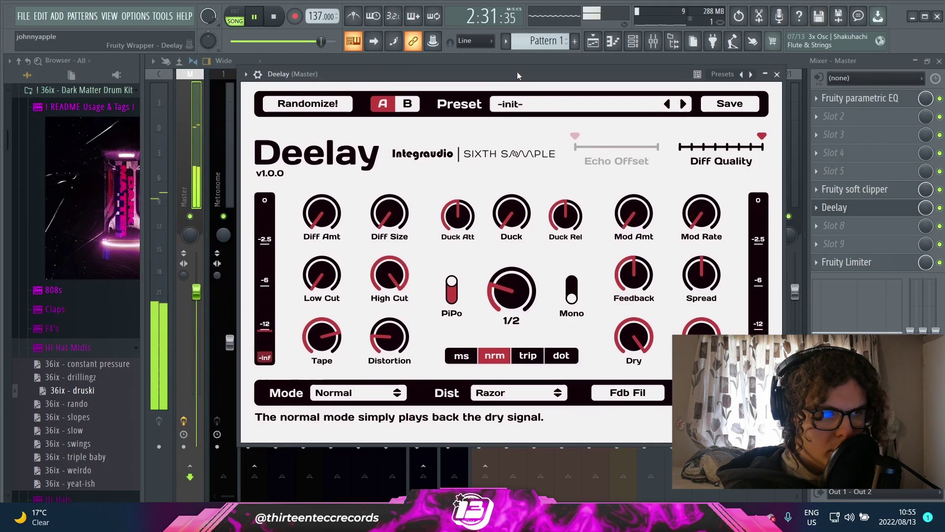
key("space")
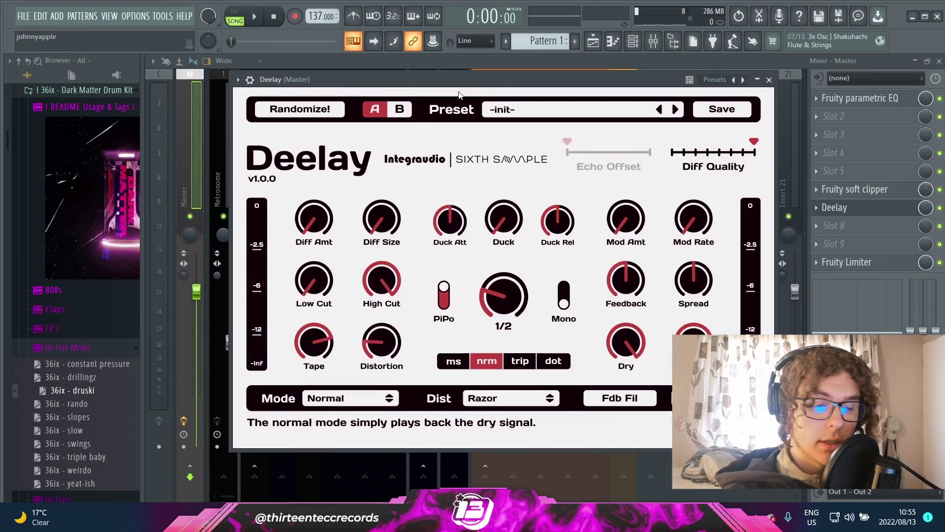
Step: Try Deelay's Rev Forw and Pure Rev playback modes, and switch the mode to Chaos
left_click(336, 400)
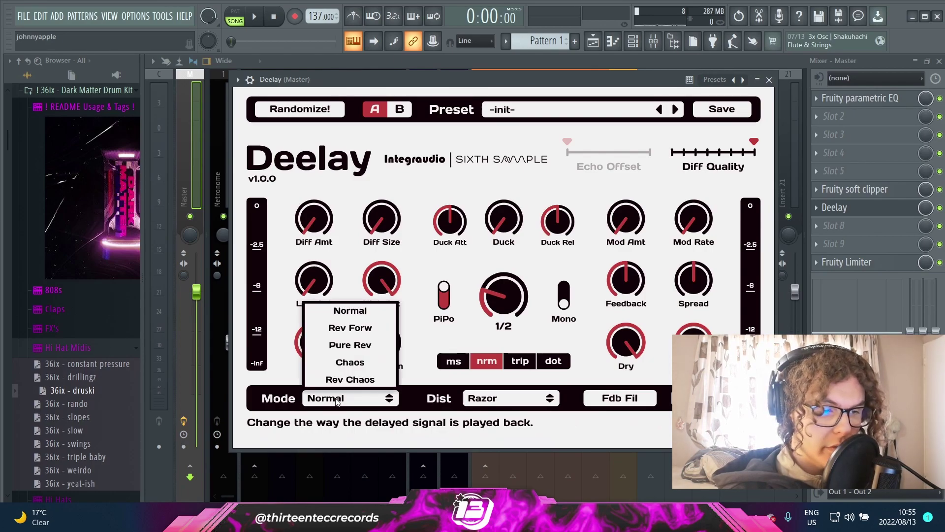
left_click(338, 389)
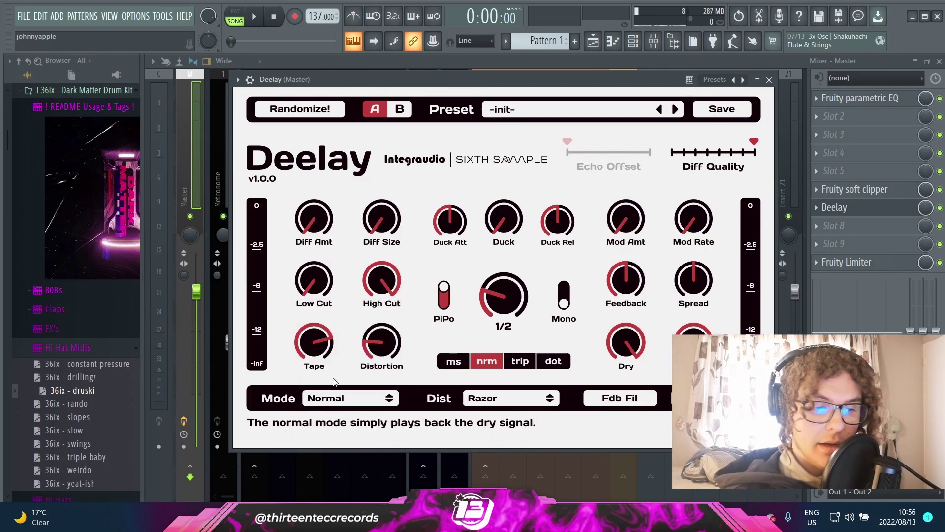
left_click(325, 402)
left_click(357, 331)
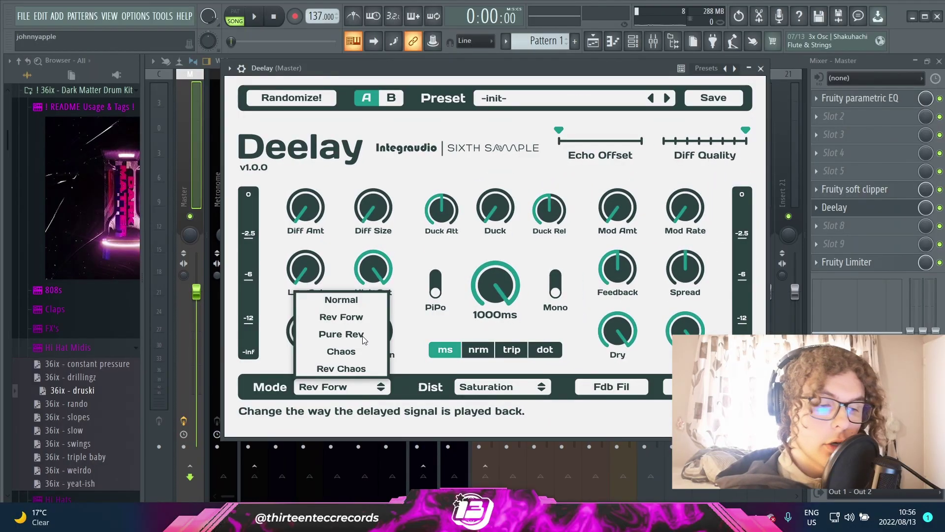
left_click(364, 337)
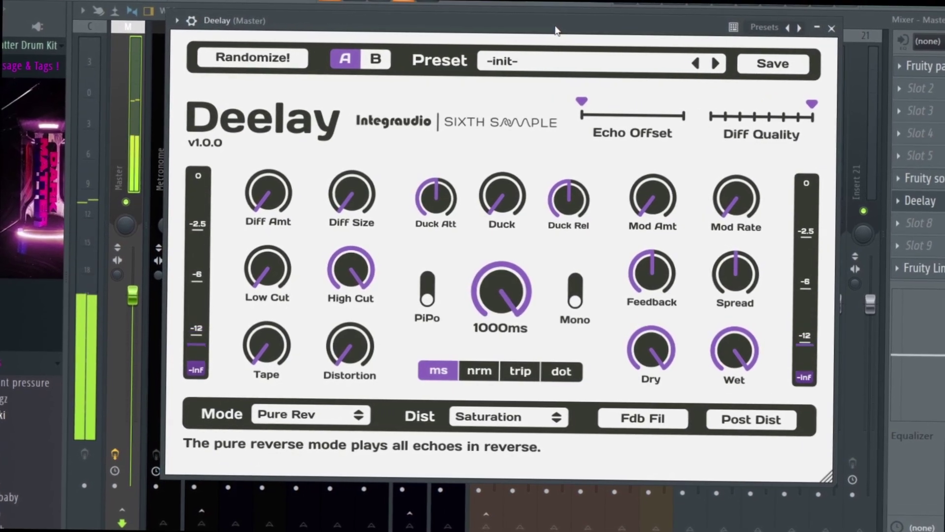
left_click(315, 417)
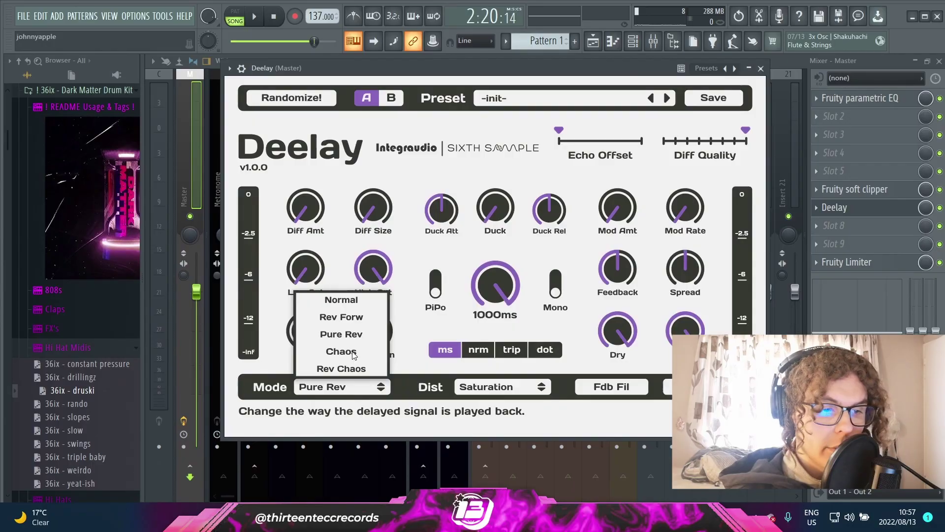
left_click(320, 372)
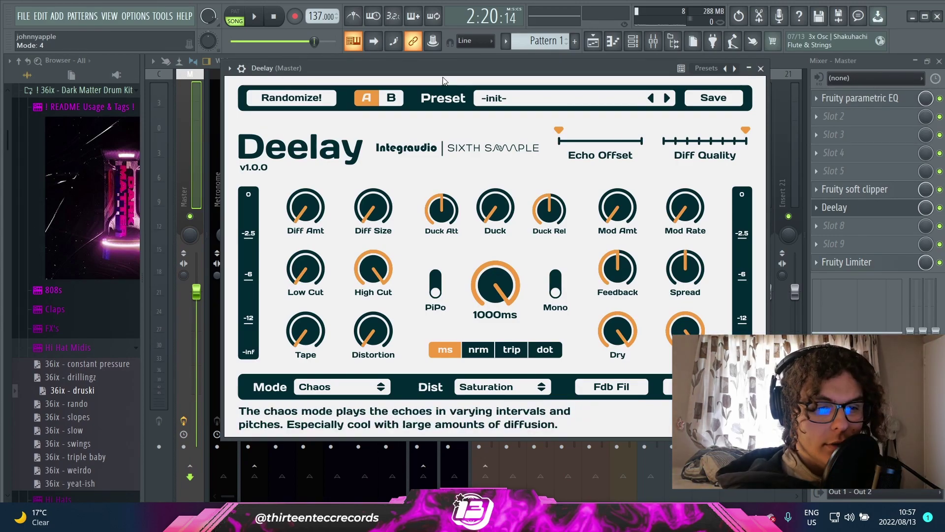
Step: Reposition the Deelay window and raise the diffusion amount from zero
left_click_drag(443, 77, 487, 67)
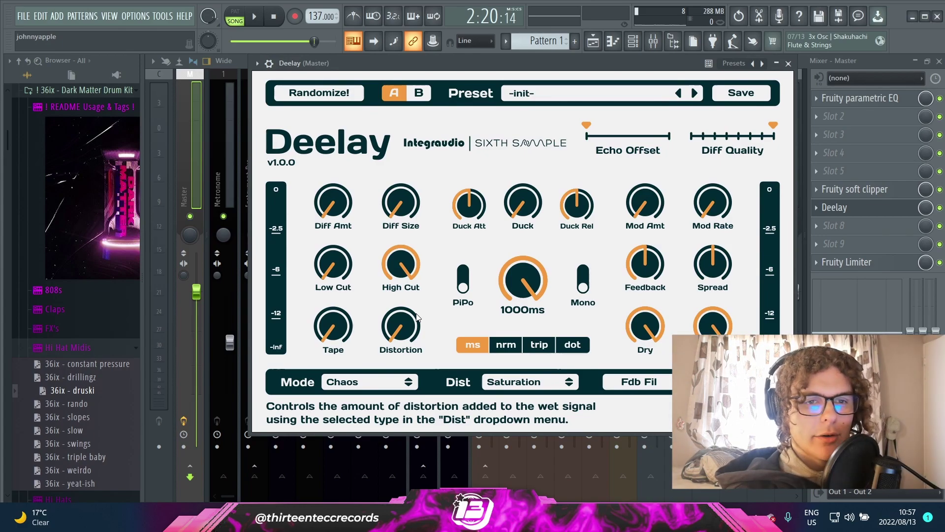
left_click_drag(463, 64, 438, 64)
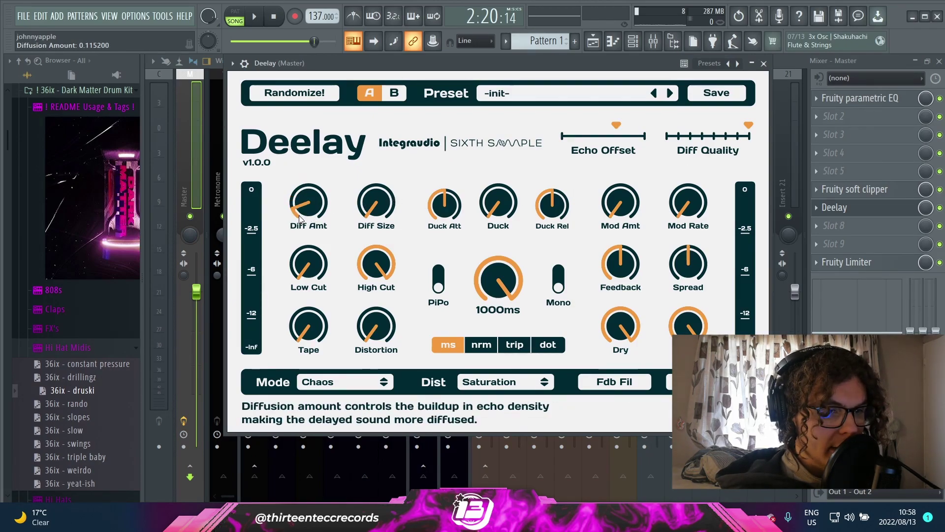
left_click_drag(309, 202, 487, 66)
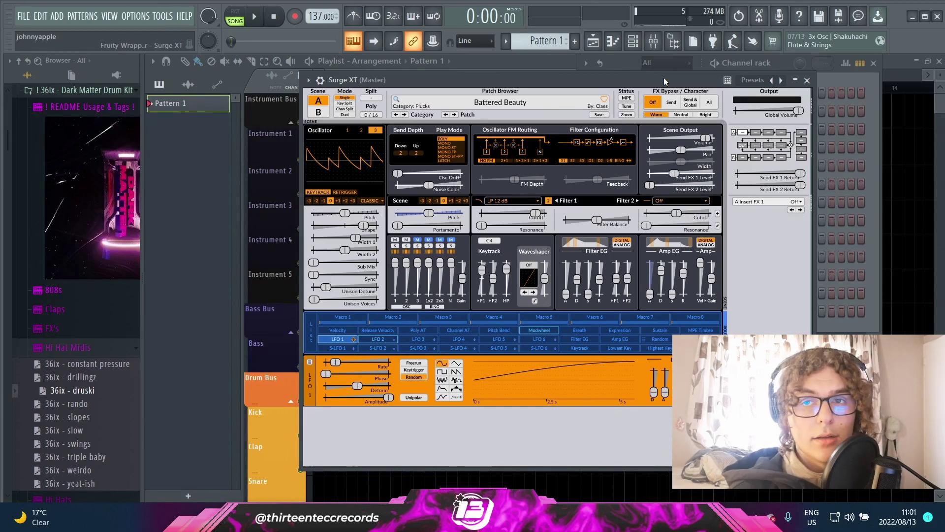
Step: In Surge XT, browse the factory patch categories, such as Polysynths, MPE and Chords, without loading a patch
left_click(500, 102)
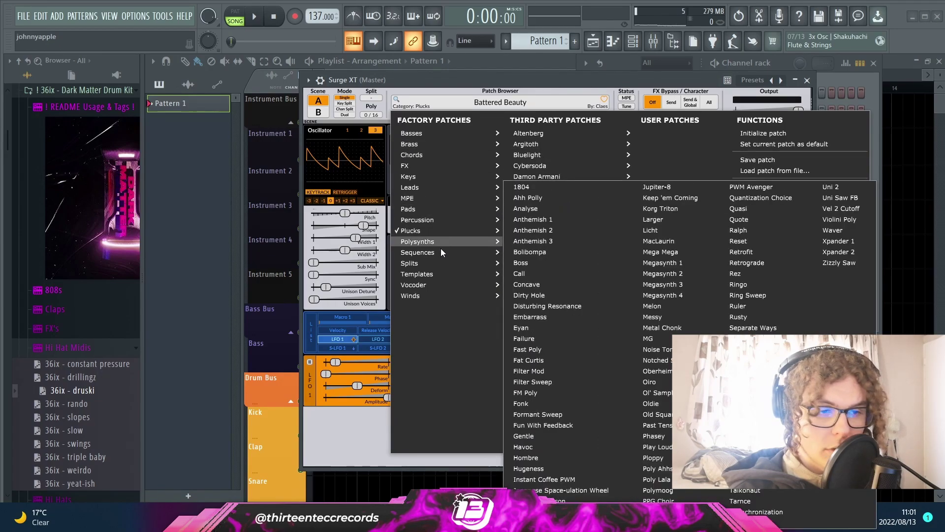
mouse_move(440, 263)
mouse_move(416, 295)
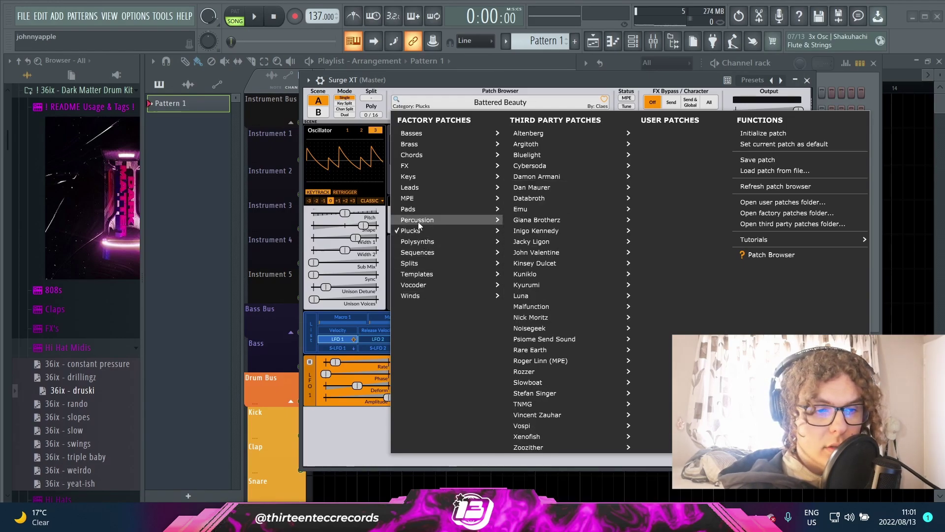
mouse_move(408, 203)
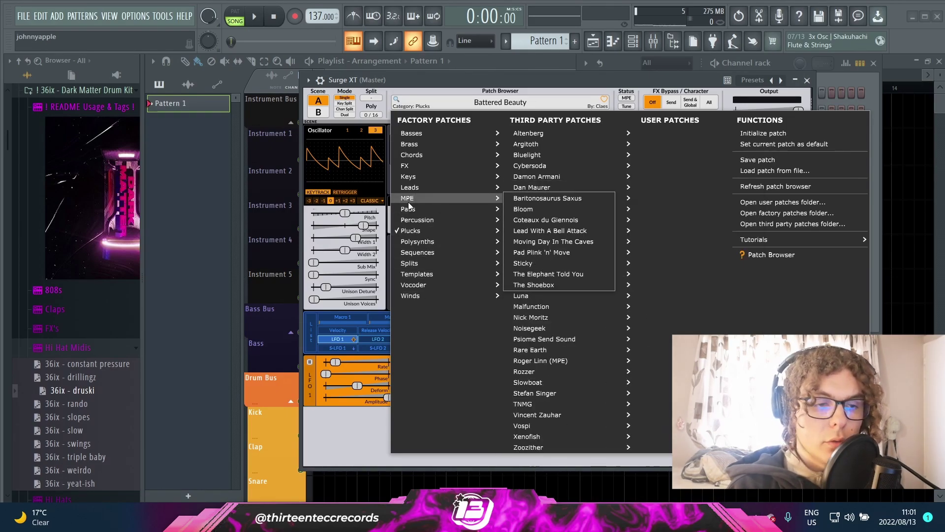
mouse_move(420, 155)
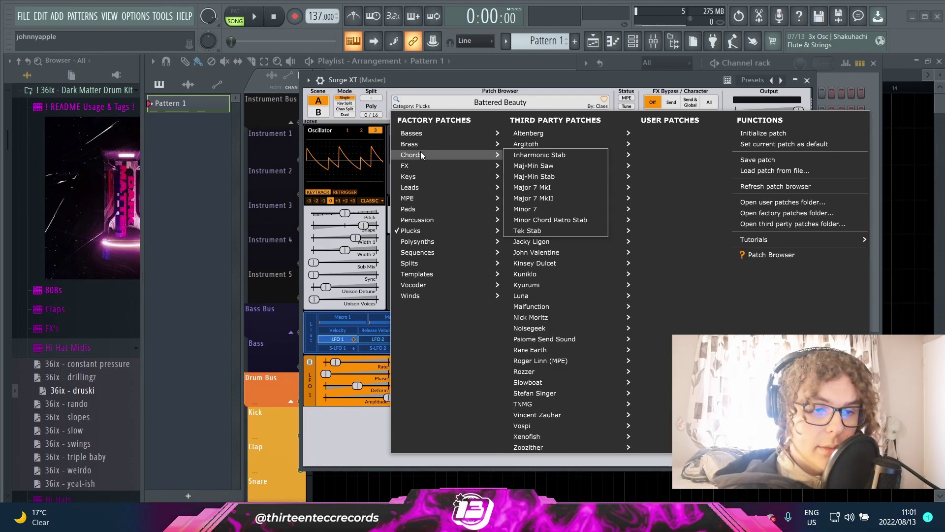
left_click(361, 130)
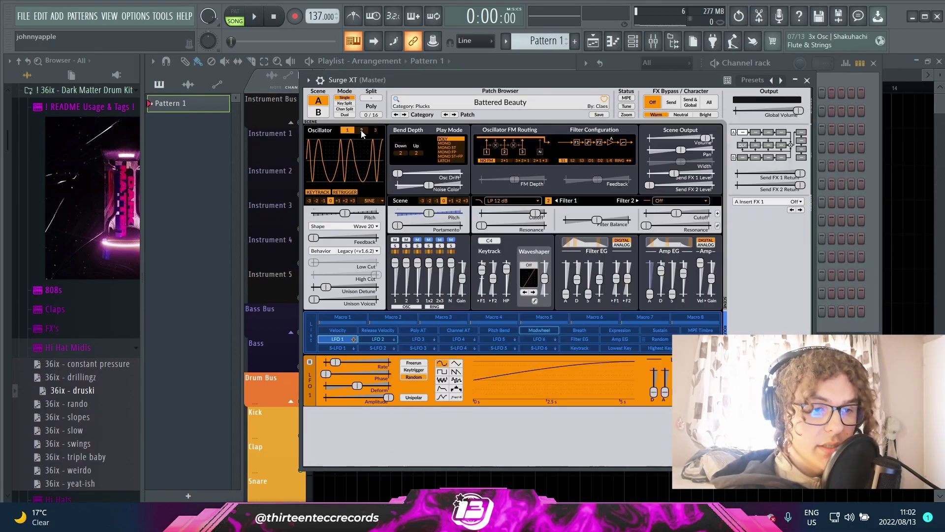
Step: View the settings of oscillators 2, 3 and 1 of the Battered Beauty patch in turn
left_click(362, 130)
left_click(375, 130)
left_click(347, 130)
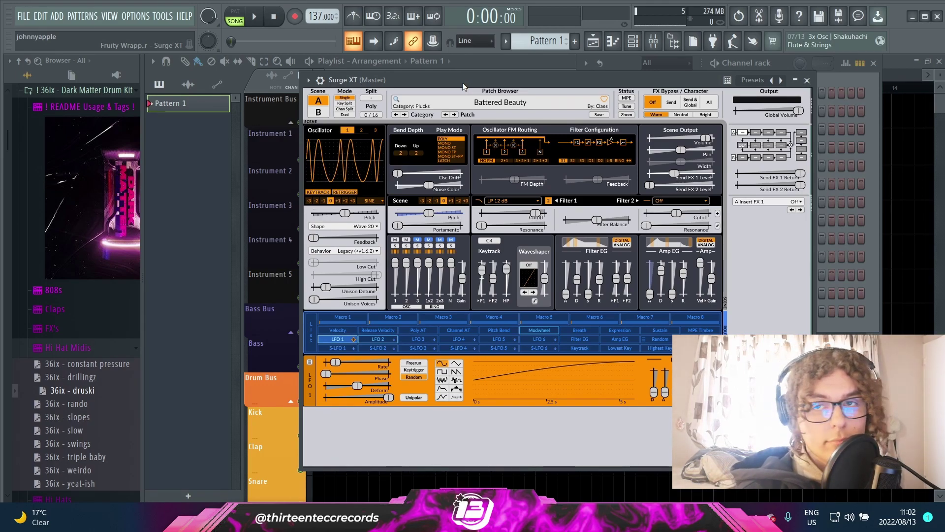
Step: Browse the third-party patch banks in Surge XT, including Cybersoda's categories
left_click(489, 103)
mouse_move(485, 177)
mouse_move(589, 169)
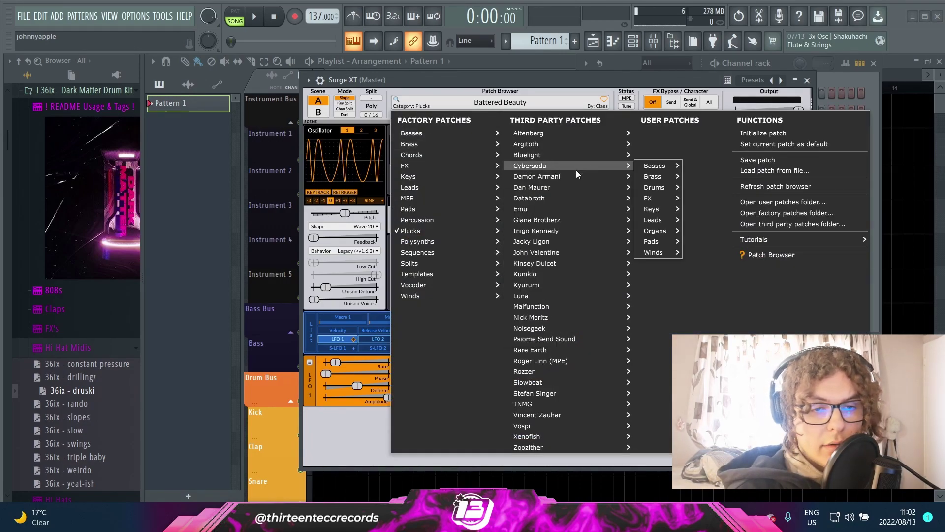
left_click(699, 231)
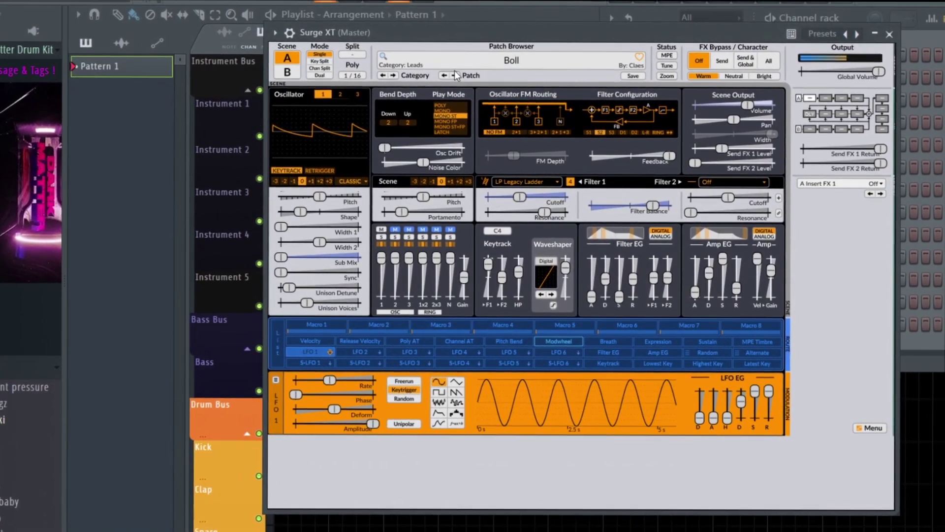
Step: Step forward through Surge XT's patches to audition sounds such as Butter and Deep End
left_click(455, 76)
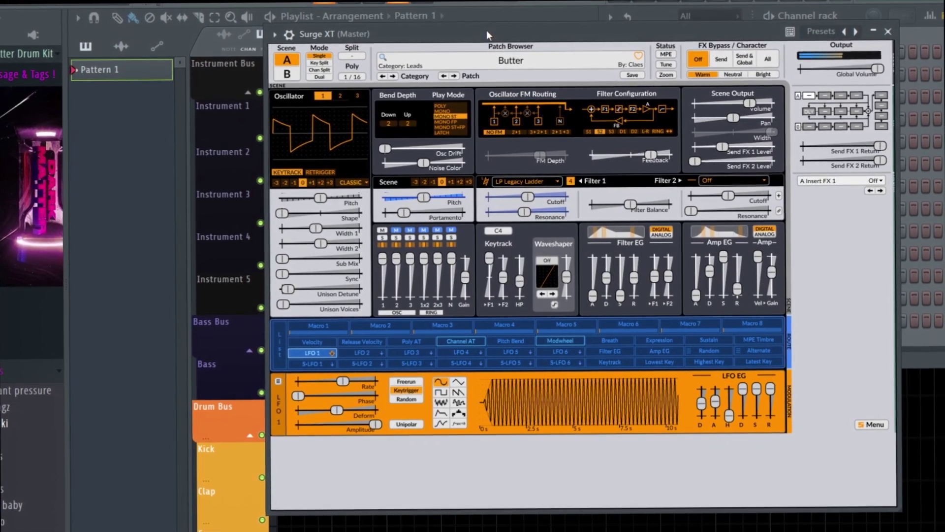
left_click(454, 76)
left_click(454, 76)
left_click(454, 76)
left_click(454, 76)
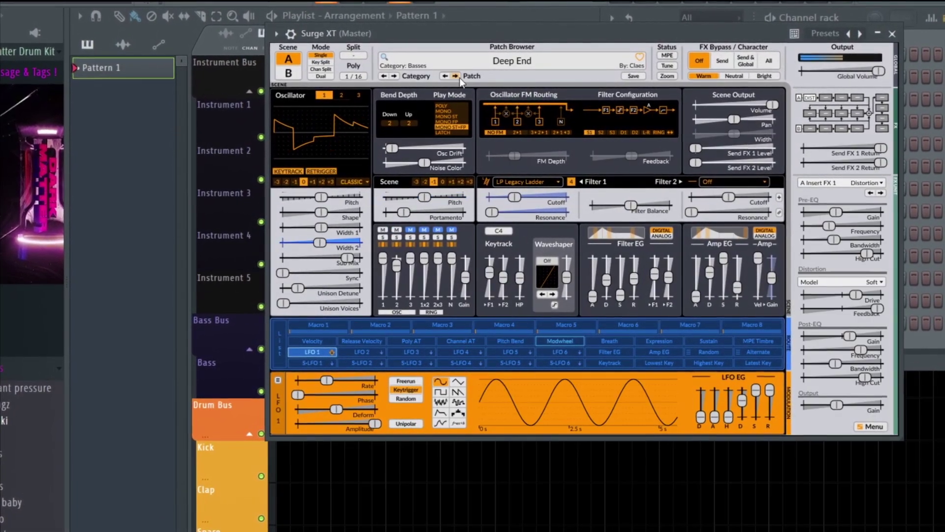